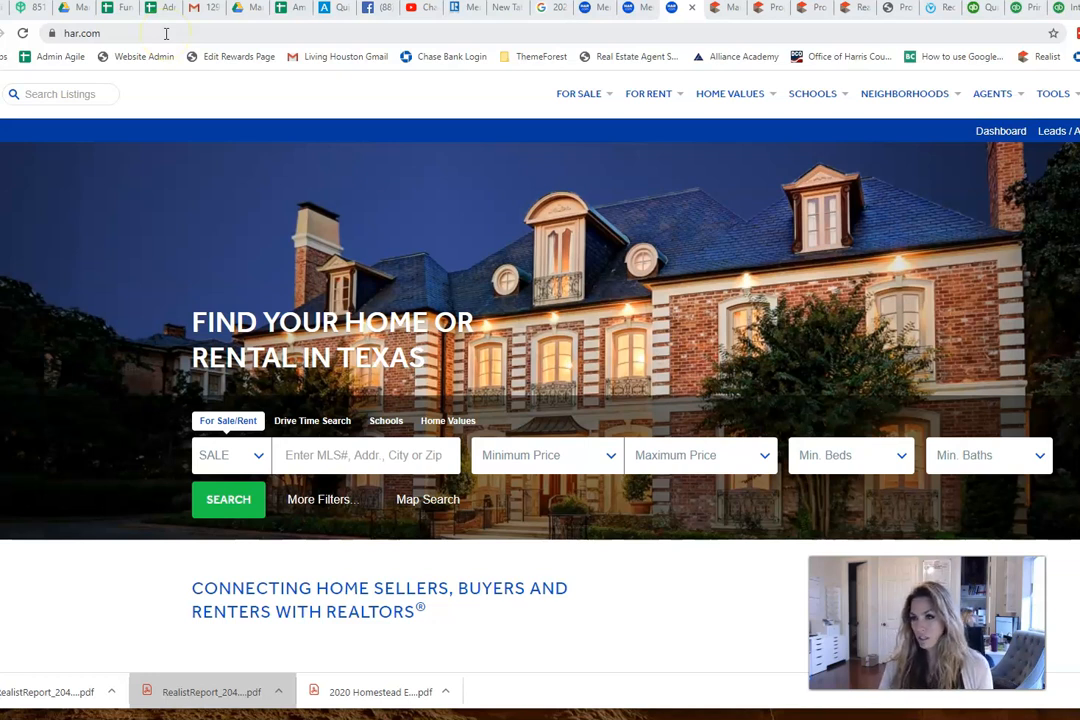
# Step: Load har.com and enter Matrix MLS through the account menu's Members Only Portal
pyautogui.click(166, 33)
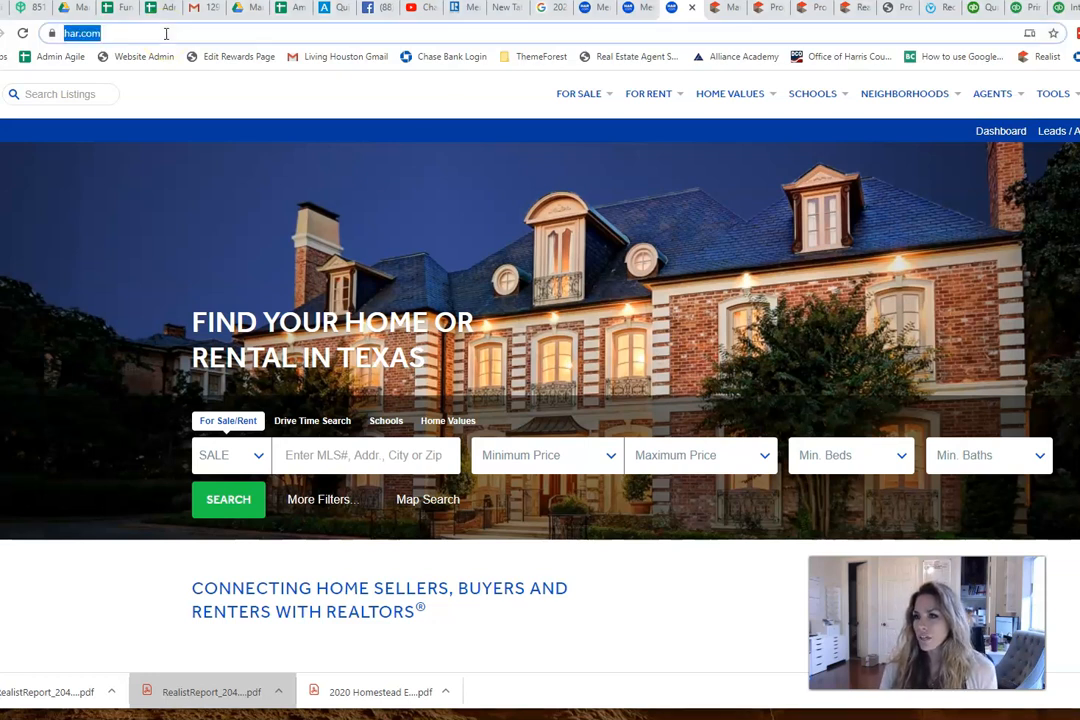
pyautogui.write('har.com')
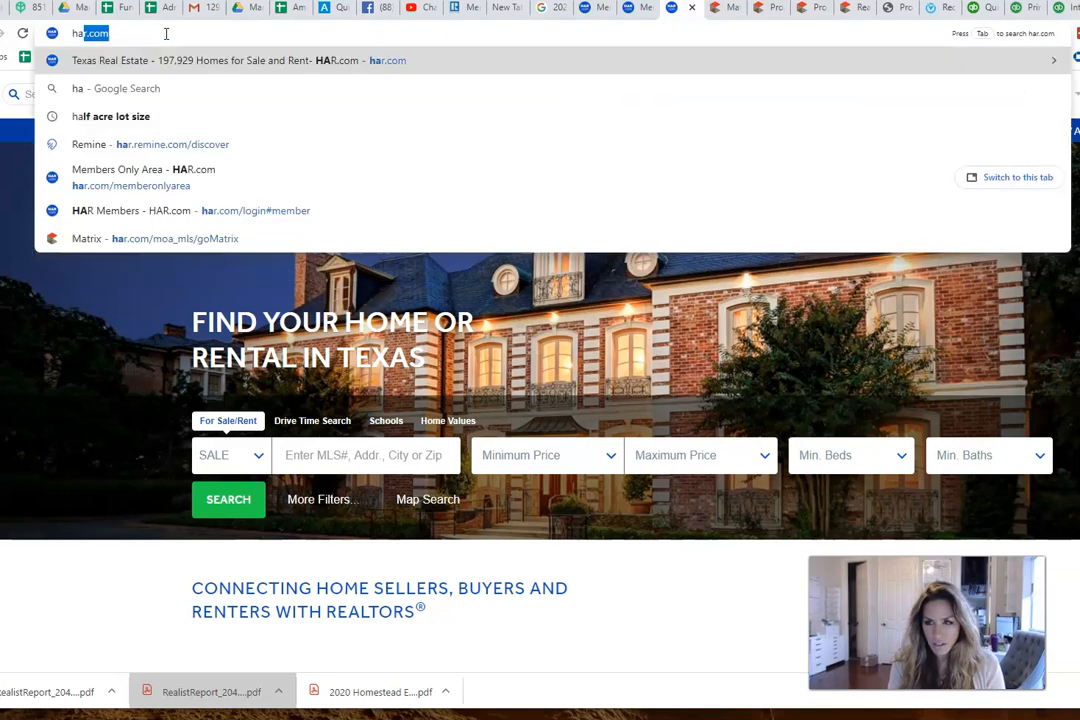
pyautogui.press('Return')
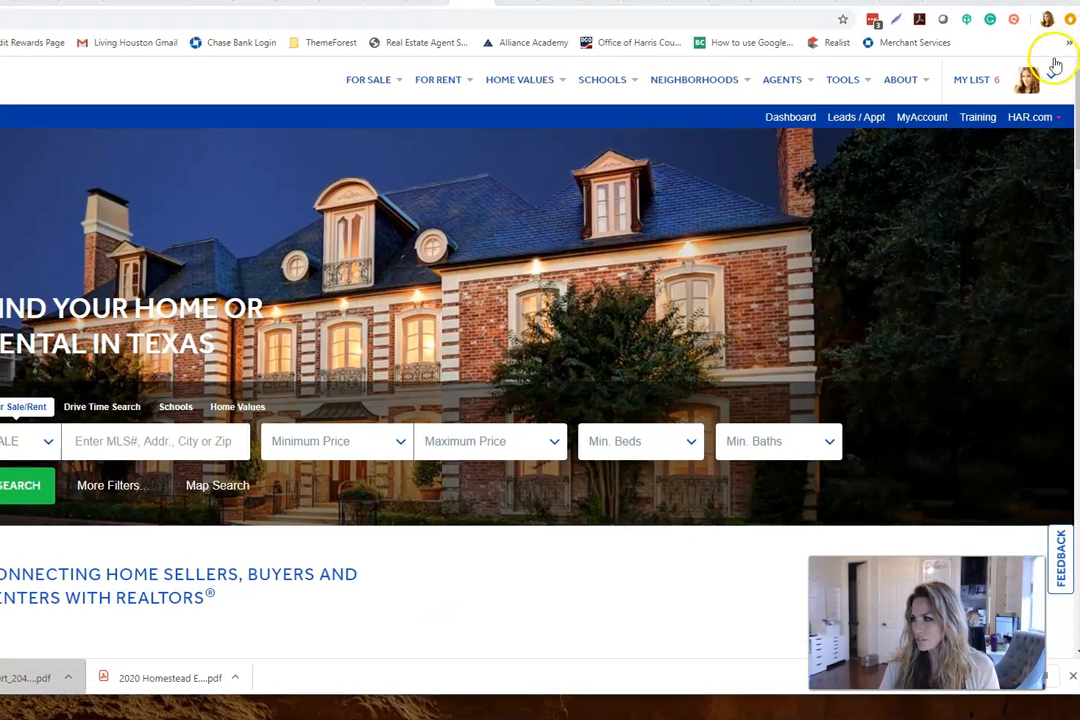
pyautogui.click(1040, 92)
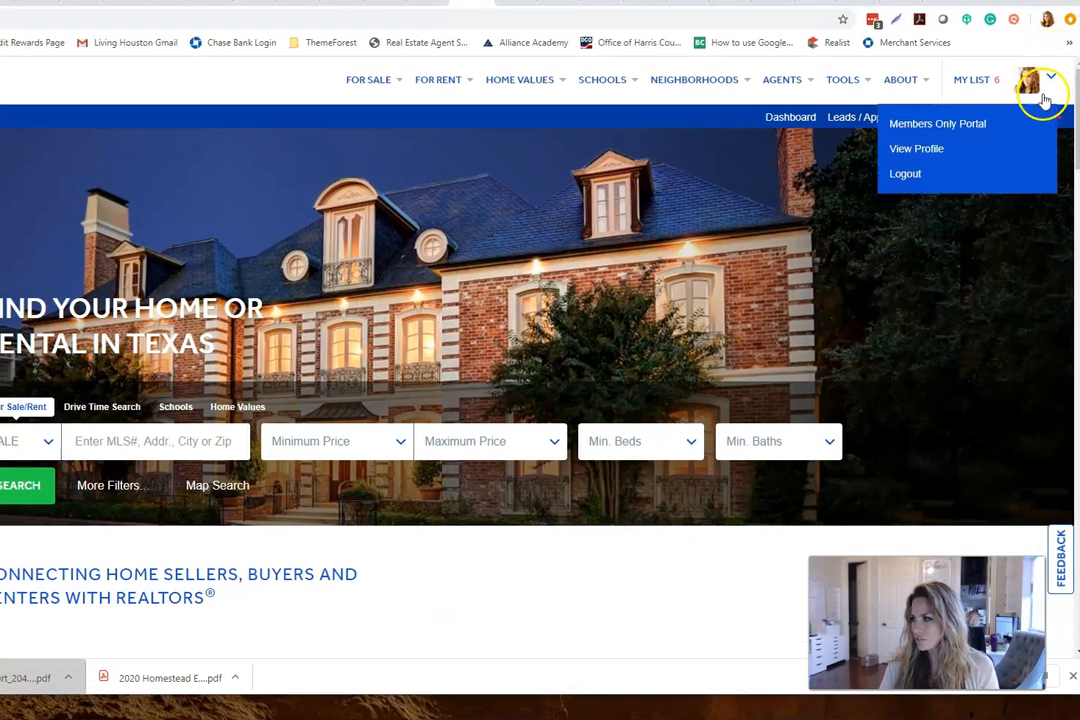
pyautogui.click(940, 127)
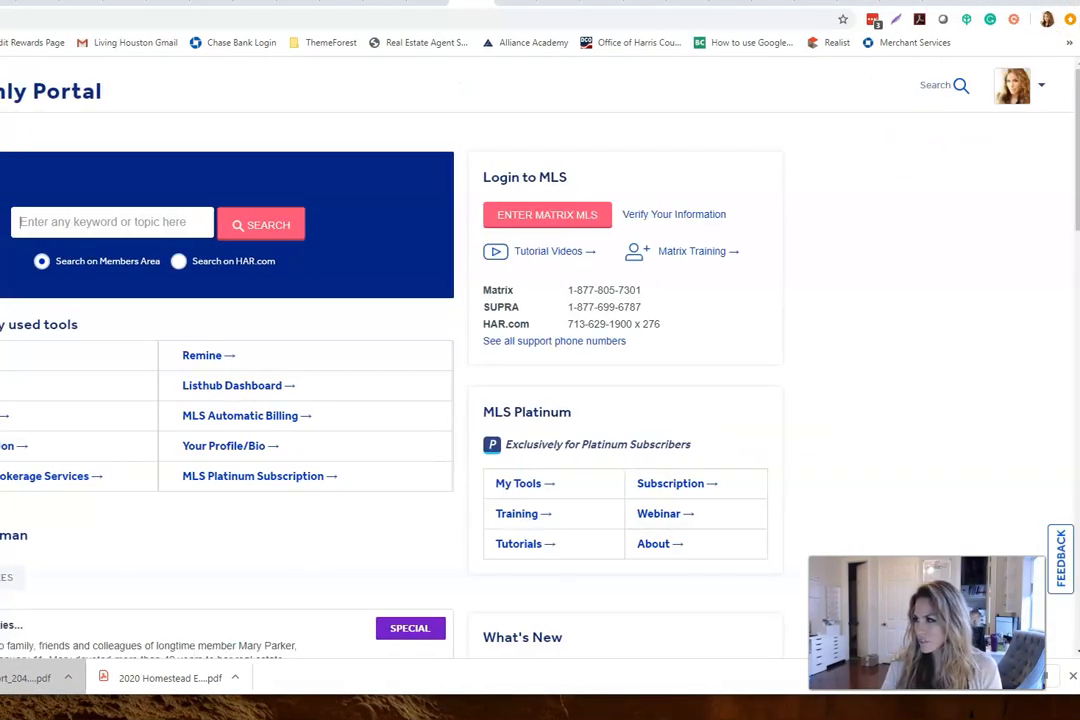
pyautogui.click(556, 210)
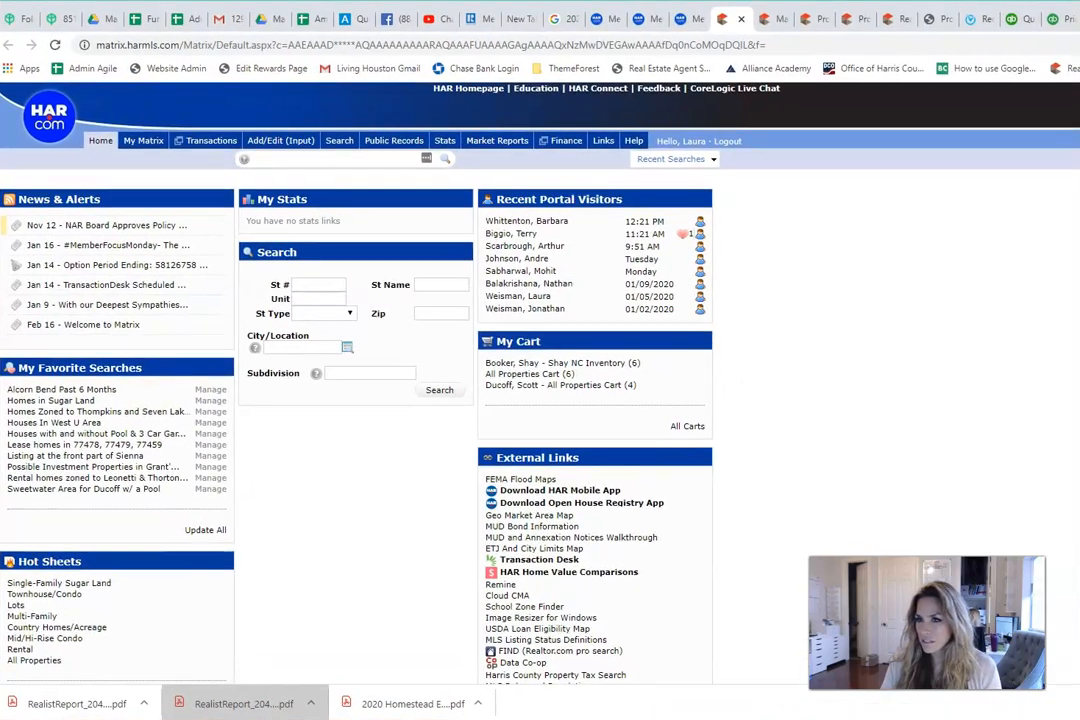
pyautogui.click(270, 142)
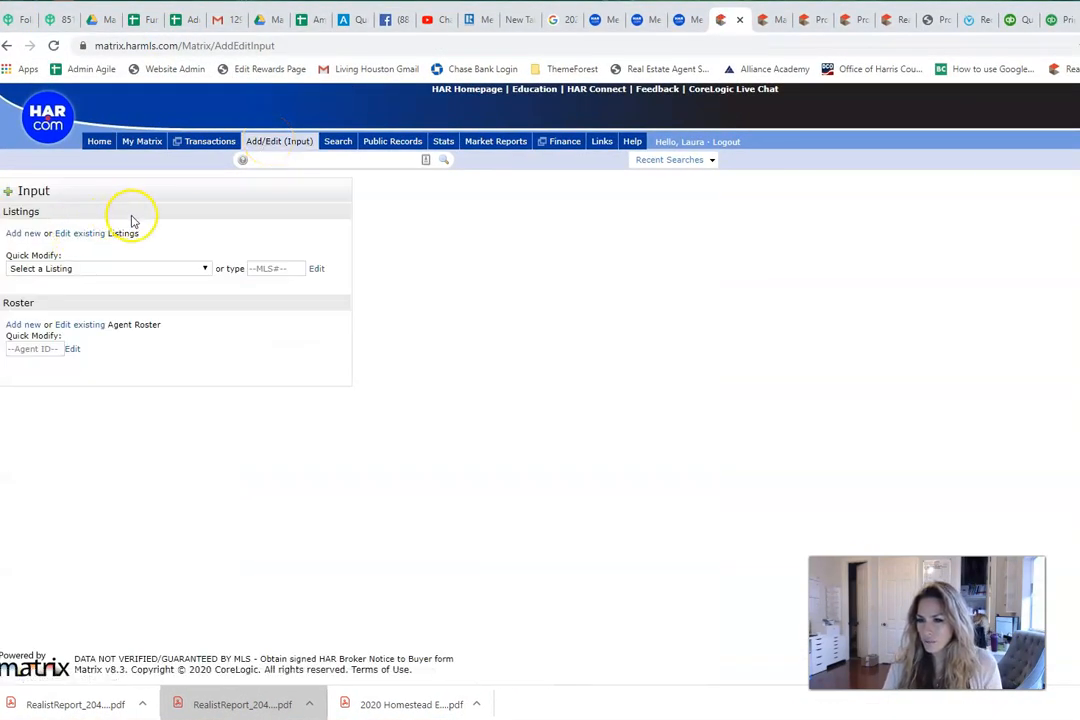
pyautogui.click(204, 270)
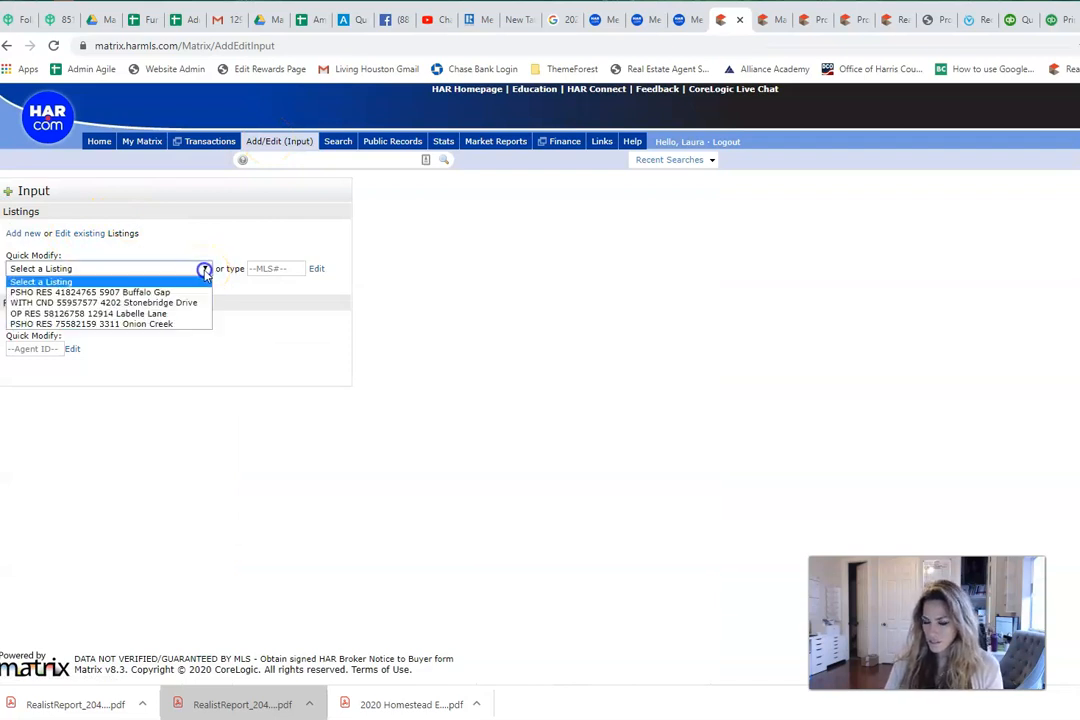
pyautogui.click(165, 326)
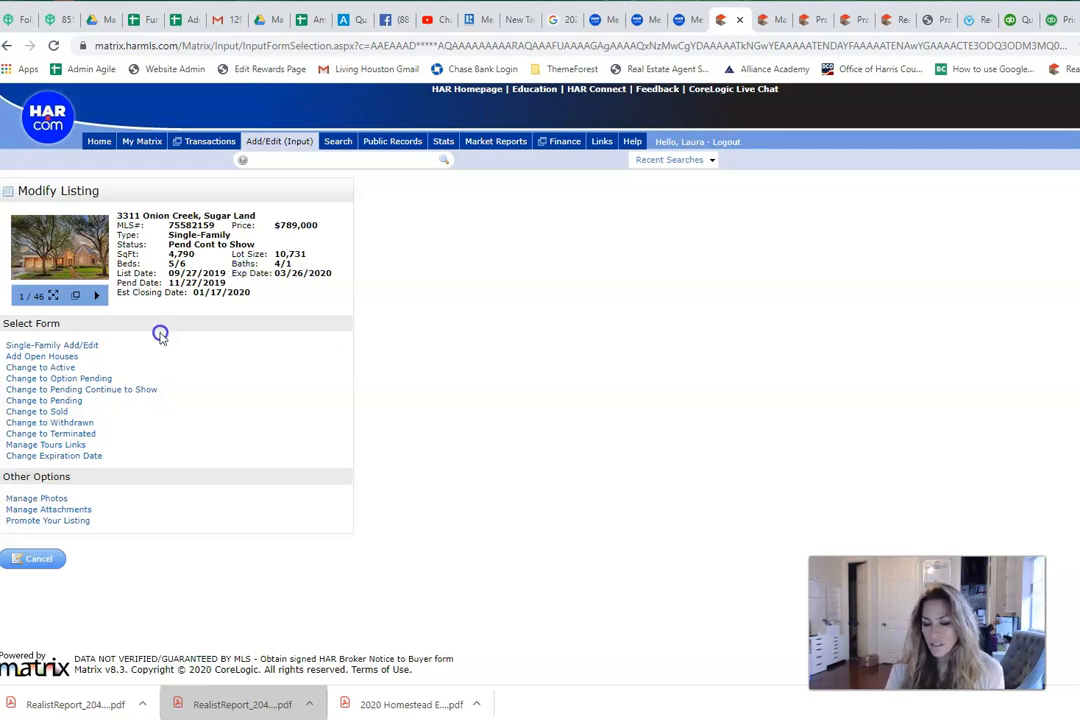
pyautogui.click(49, 413)
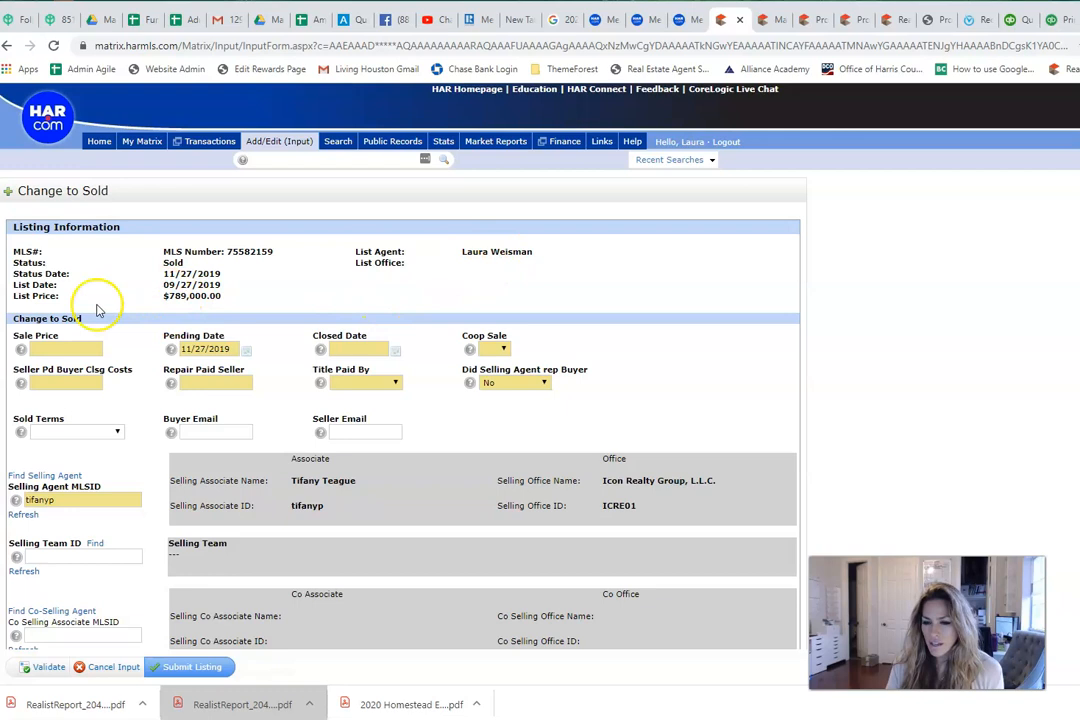
# Step: Enter 755000 in the Sale Price field
pyautogui.click(79, 348)
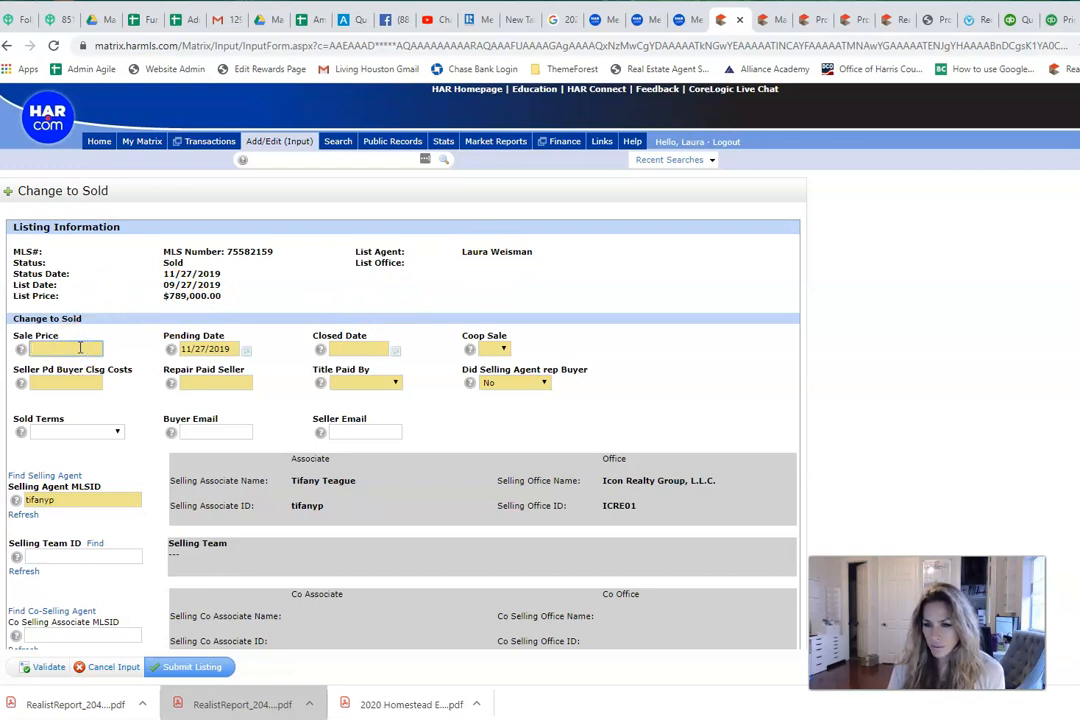
pyautogui.write('755000')
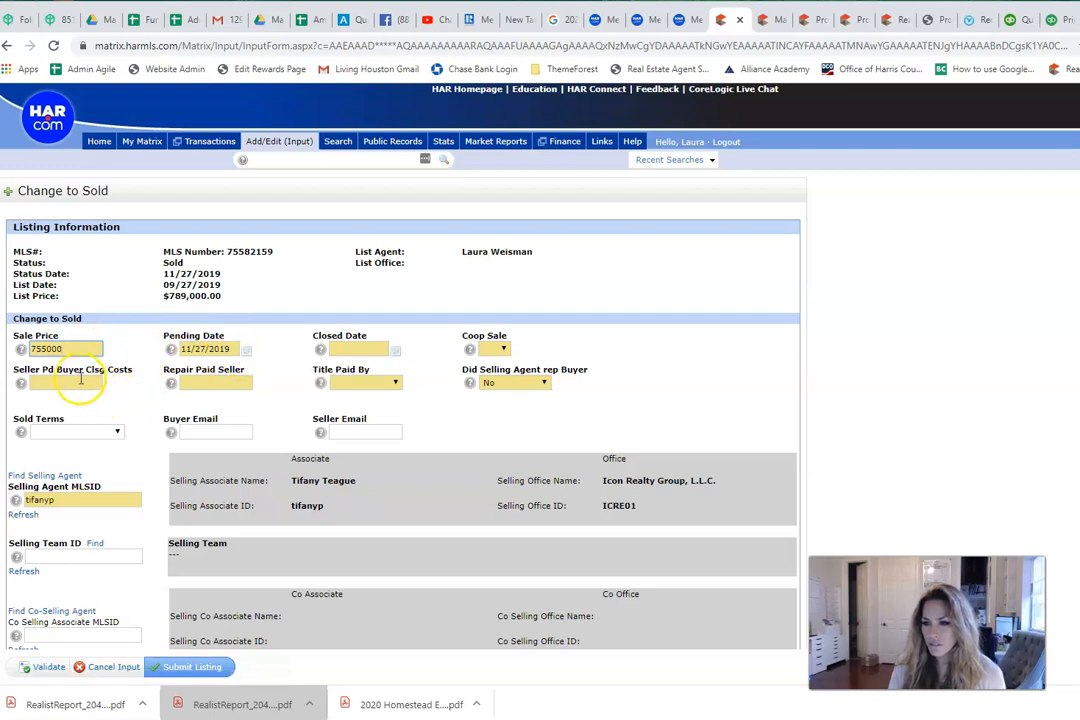
# Step: Pick January 15, 2020 from the calendar as the Closed Date
pyautogui.click(395, 352)
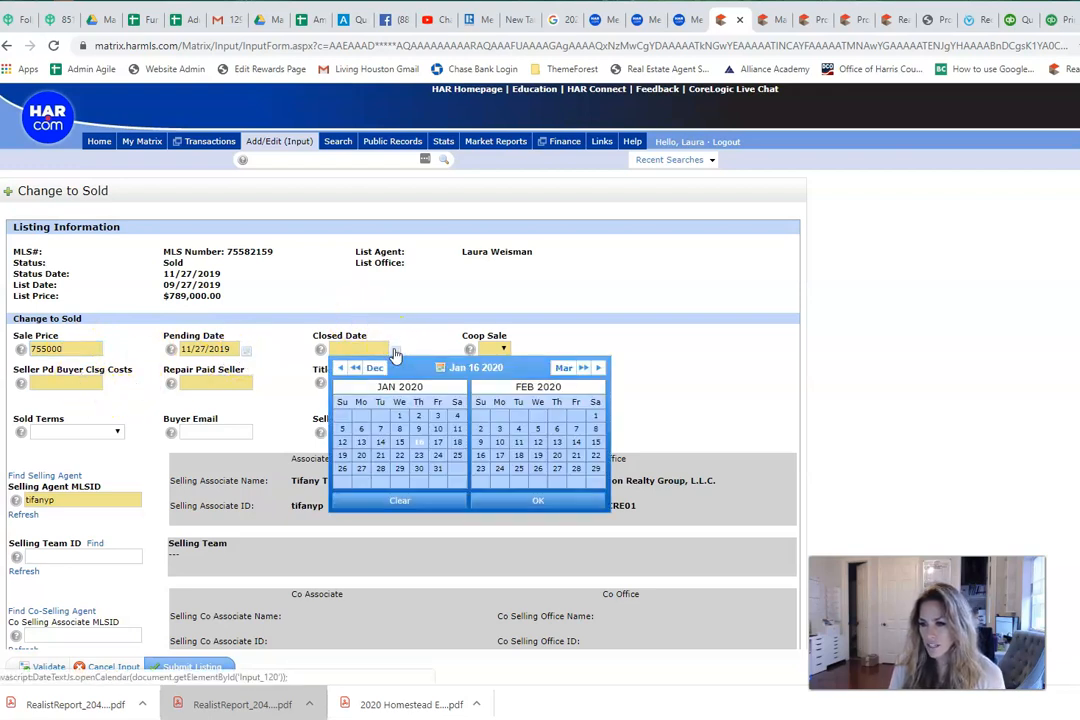
pyautogui.click(400, 444)
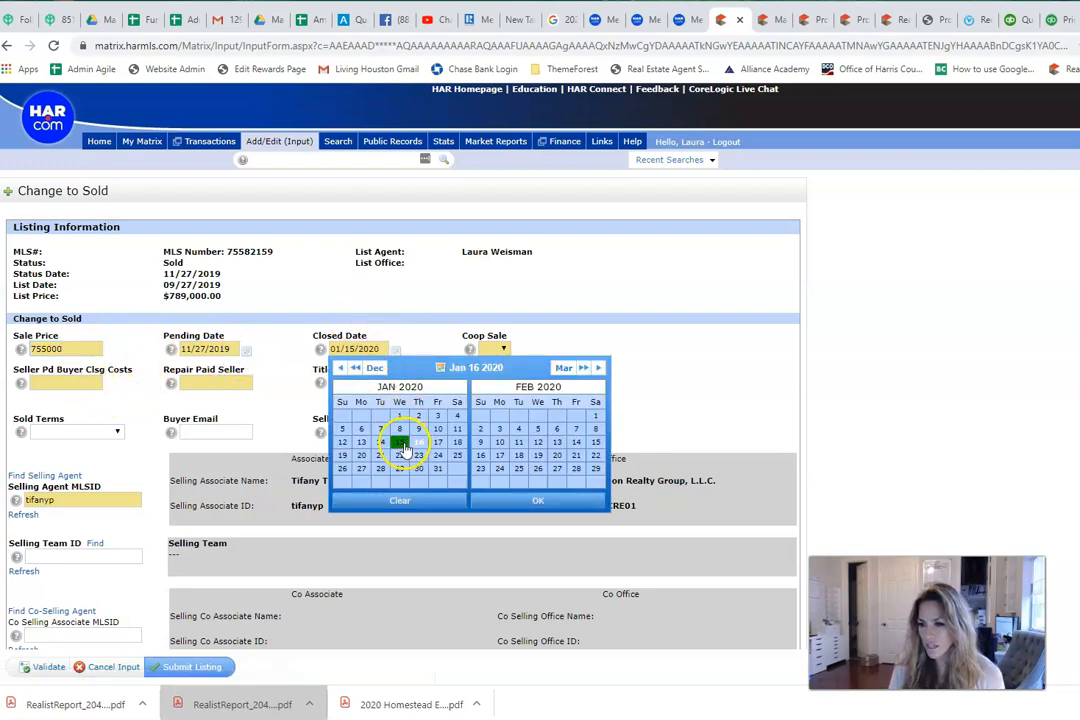
pyautogui.click(560, 502)
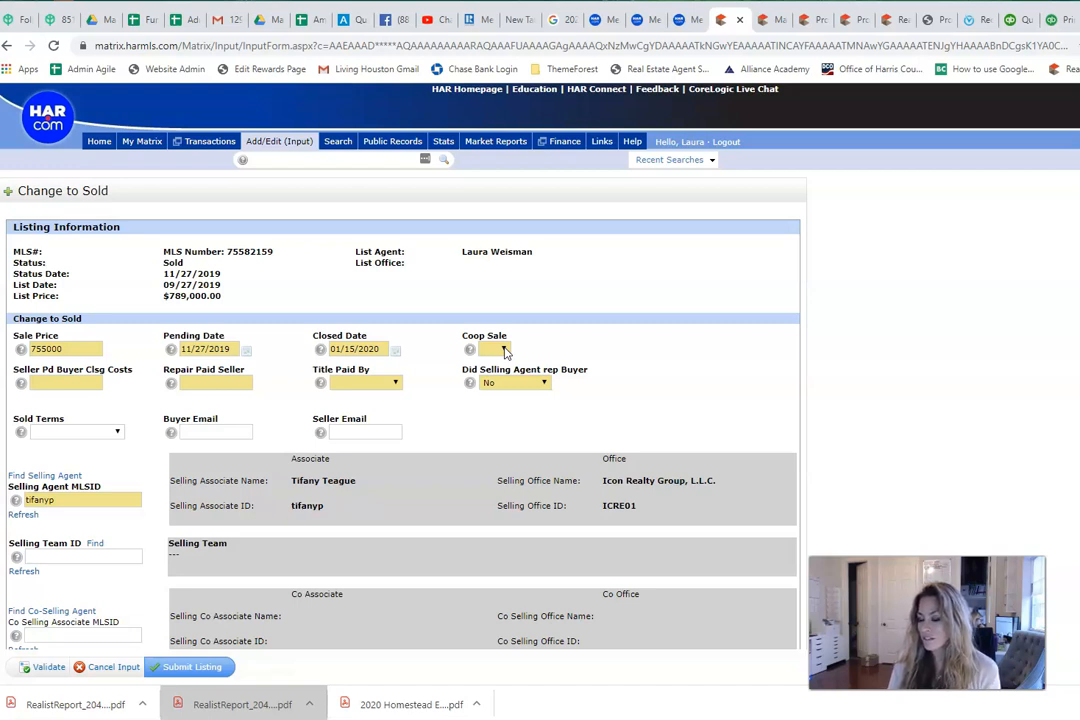
# Step: Set Coop Sale to No, then select the Seller Pd Buyer Clsg Costs field
pyautogui.click(503, 350)
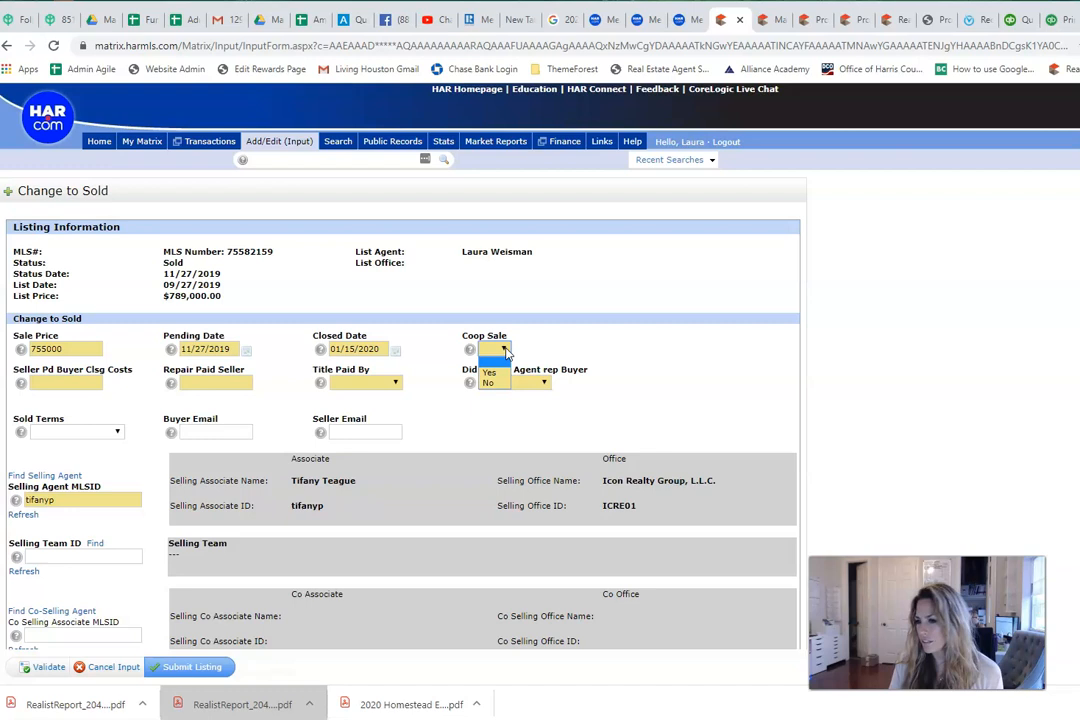
pyautogui.click(494, 382)
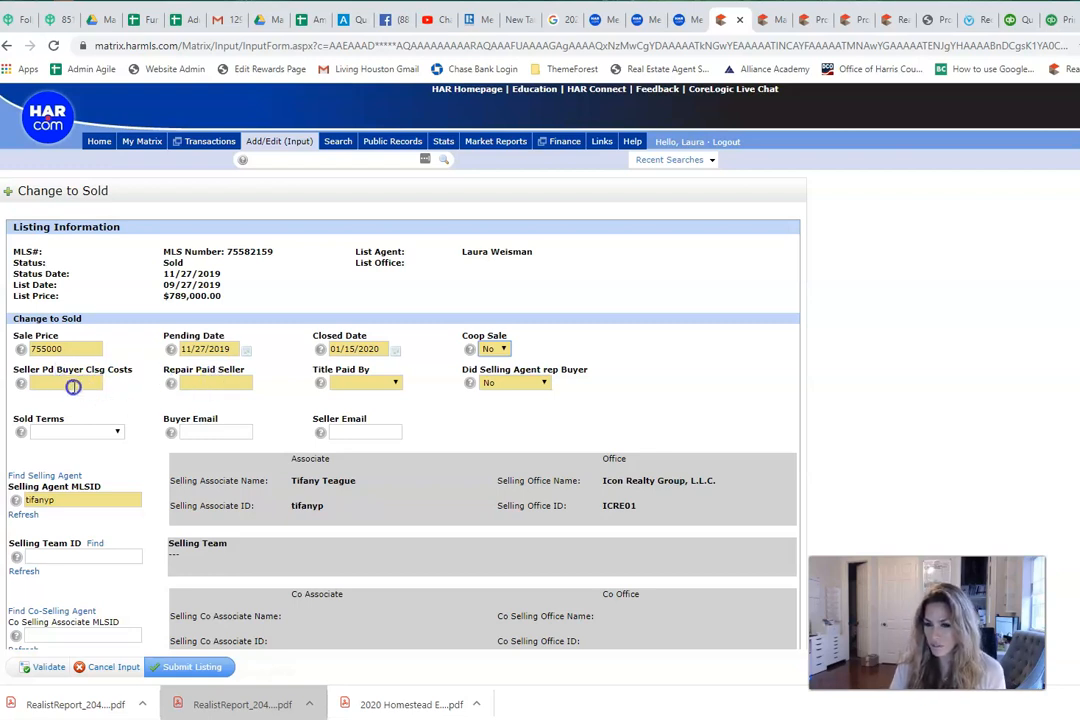
pyautogui.click(76, 385)
# Step: Enter 0 for both seller-paid buyer closing costs and repairs paid by seller
pyautogui.write('0')
pyautogui.click(196, 382)
pyautogui.write('0')
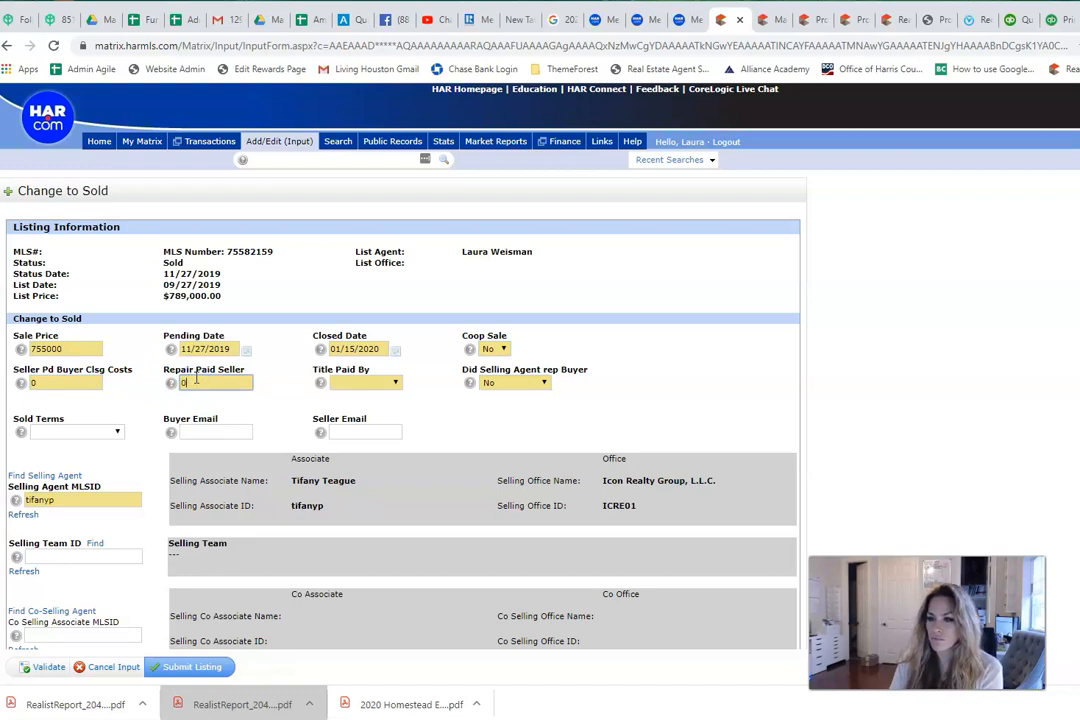
pyautogui.click(120, 382)
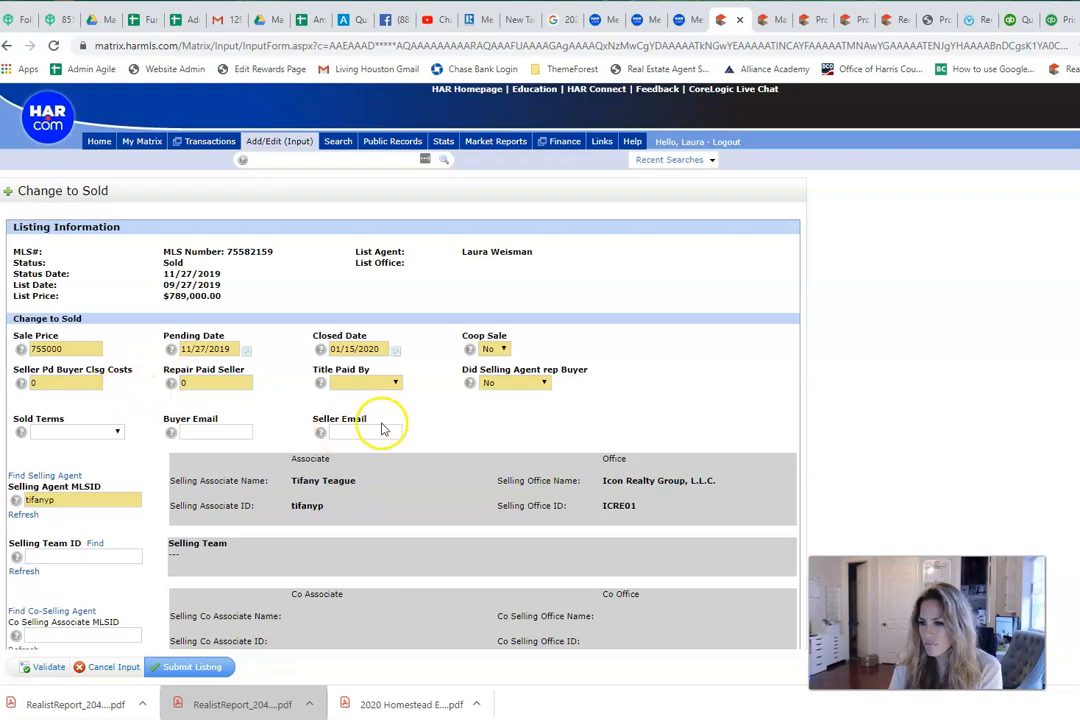
# Step: Set Title Paid By to Seller and keep No for Did Selling Agent rep Buyer
pyautogui.click(395, 384)
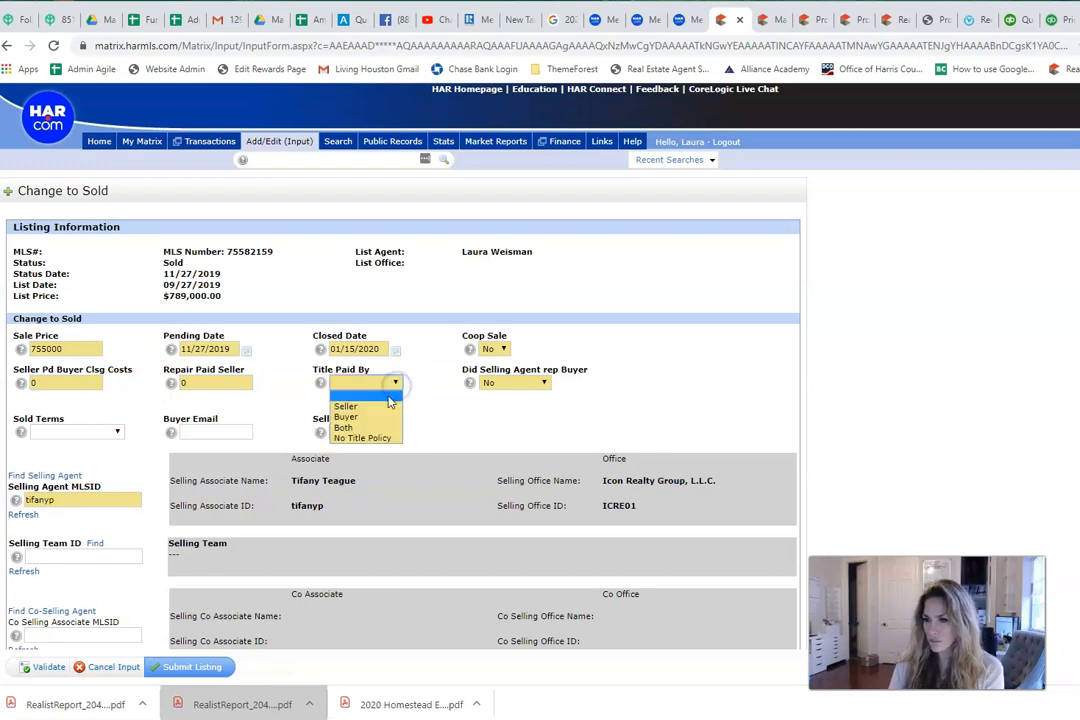
pyautogui.click(380, 406)
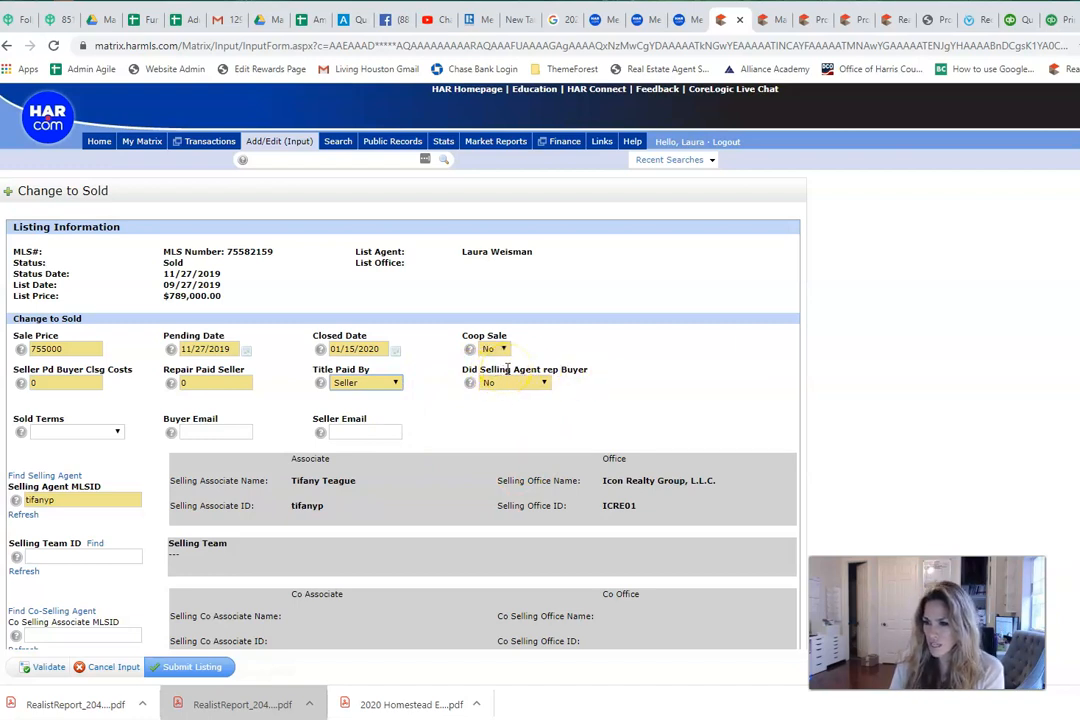
pyautogui.click(544, 384)
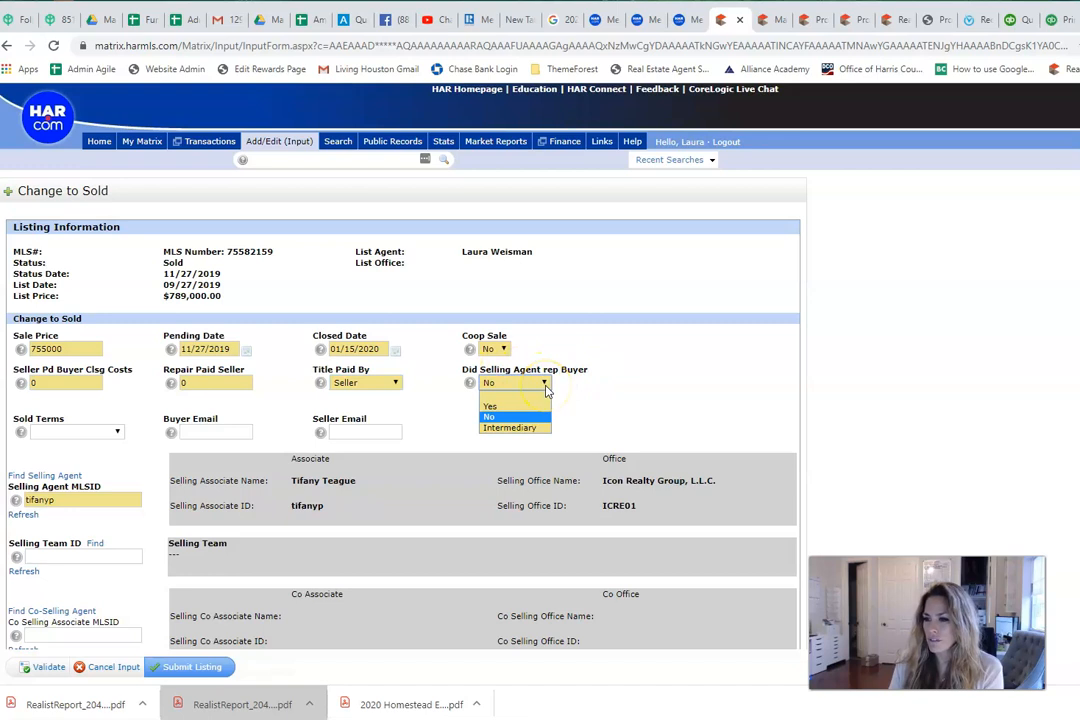
pyautogui.click(545, 386)
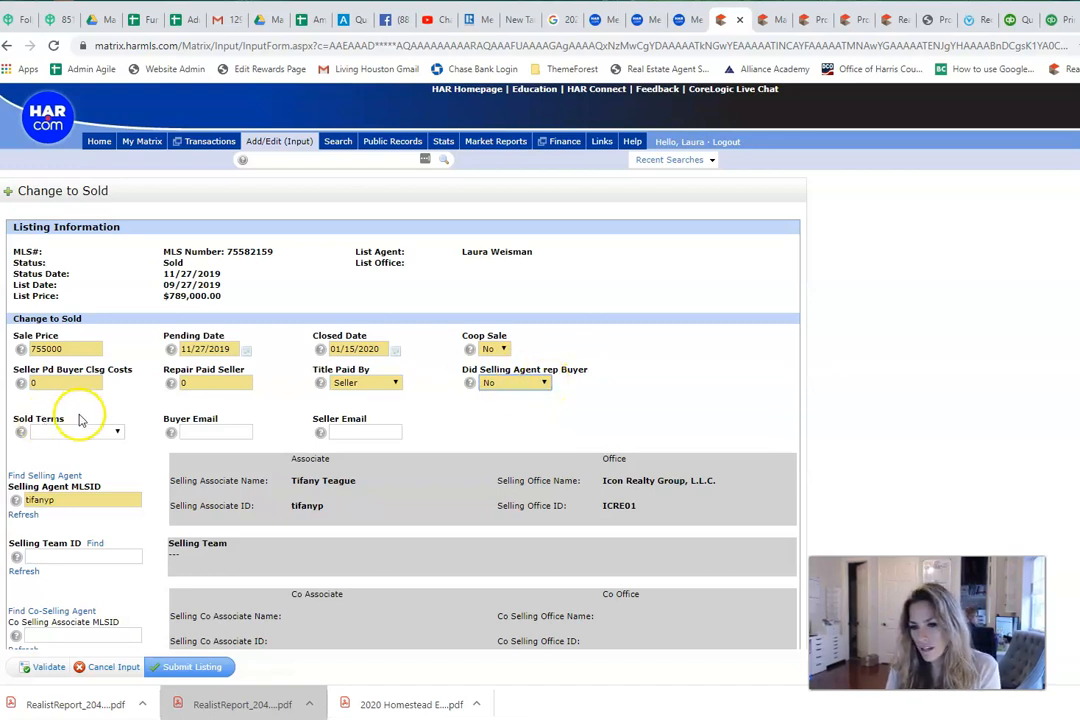
# Step: Choose Conventional as the Sold Terms
pyautogui.click(110, 432)
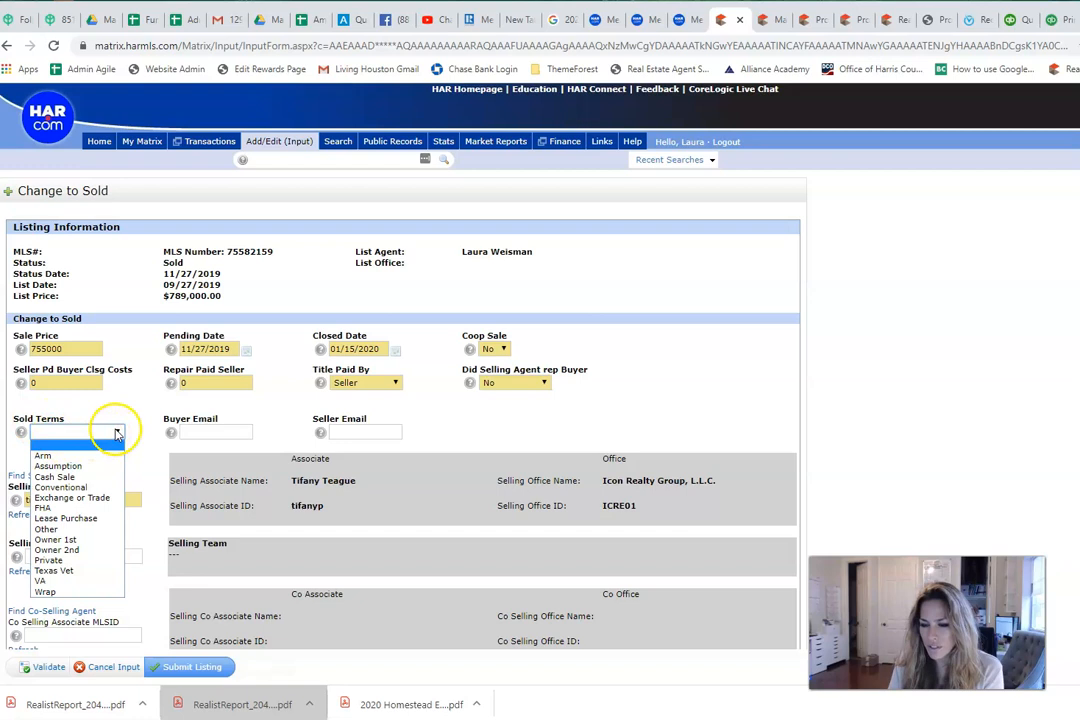
pyautogui.click(106, 491)
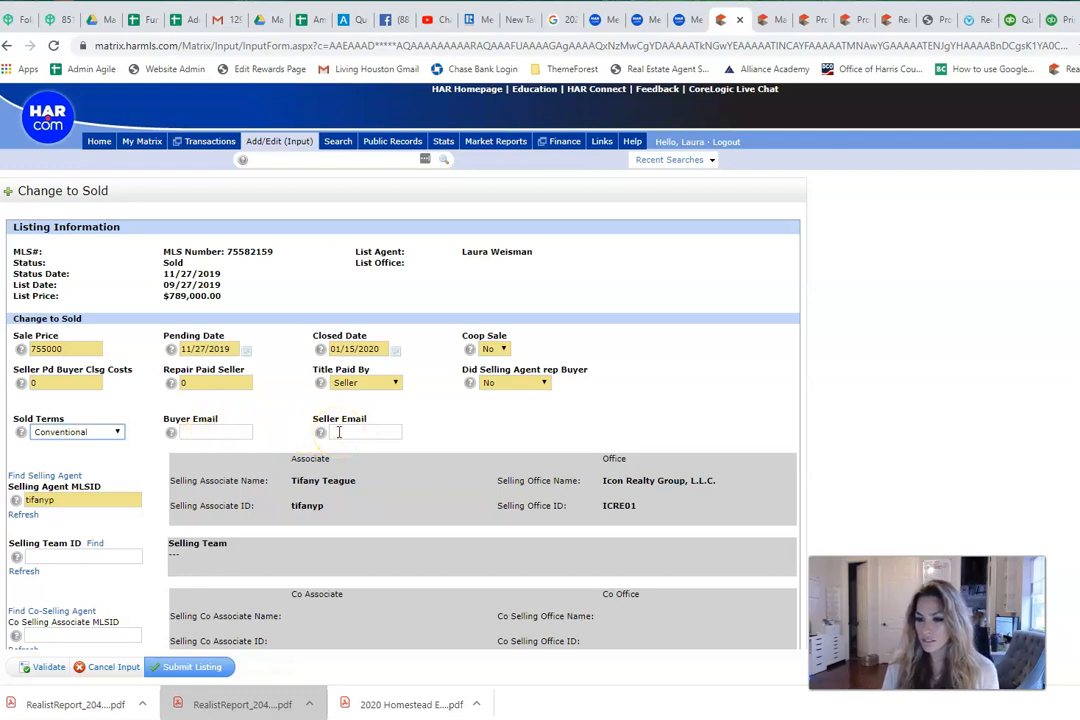
pyautogui.doubleClick(80, 500)
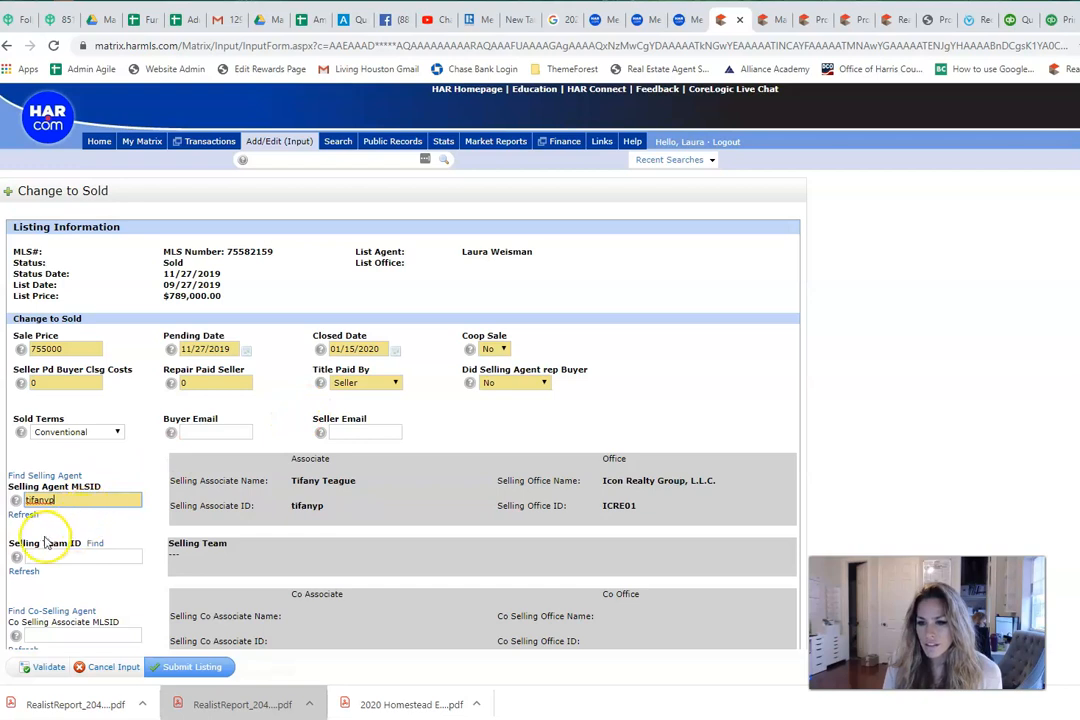
pyautogui.moveTo(59, 500); pyautogui.dragTo(24, 504)
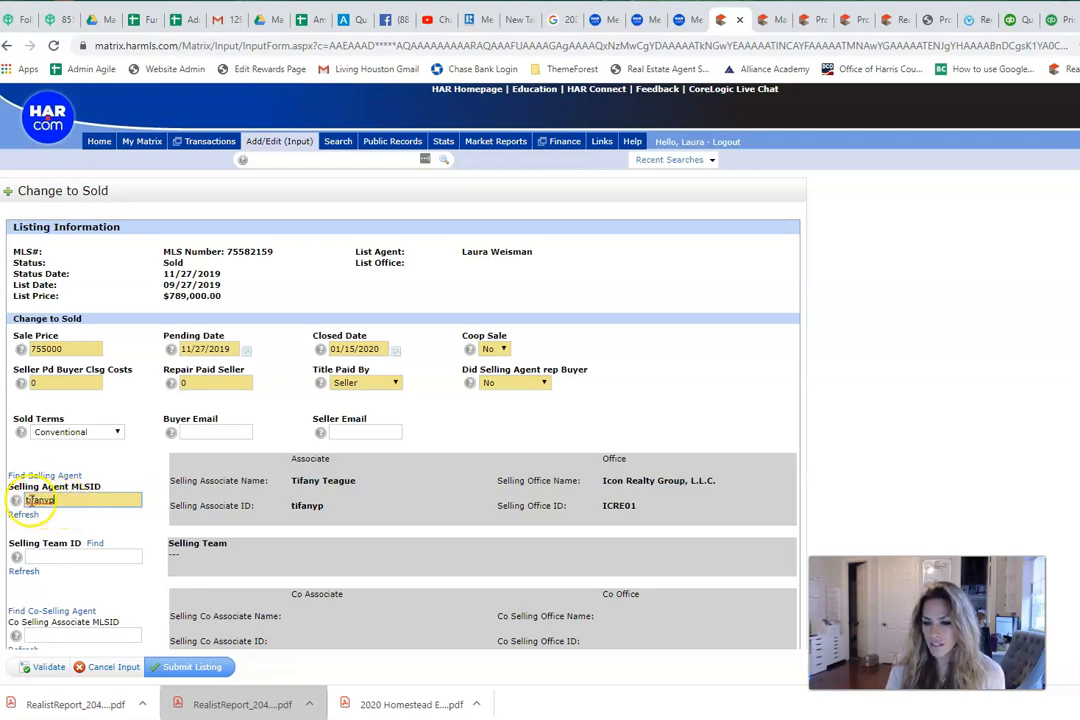
pyautogui.click(73, 520)
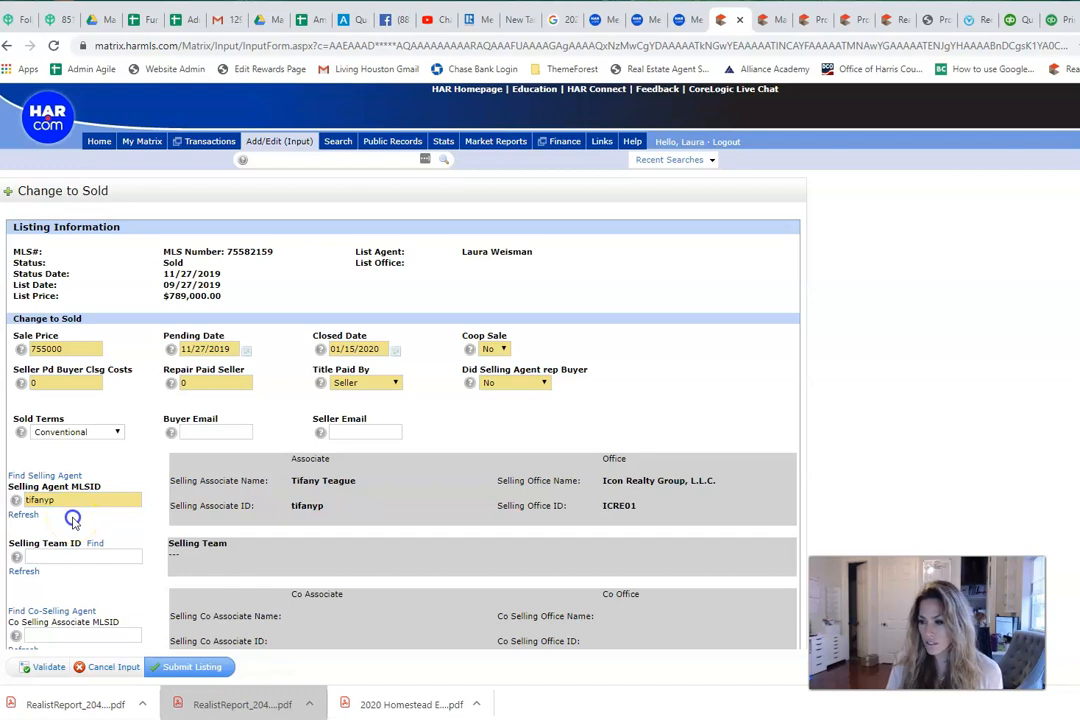
pyautogui.scroll(-1, 104, 480)
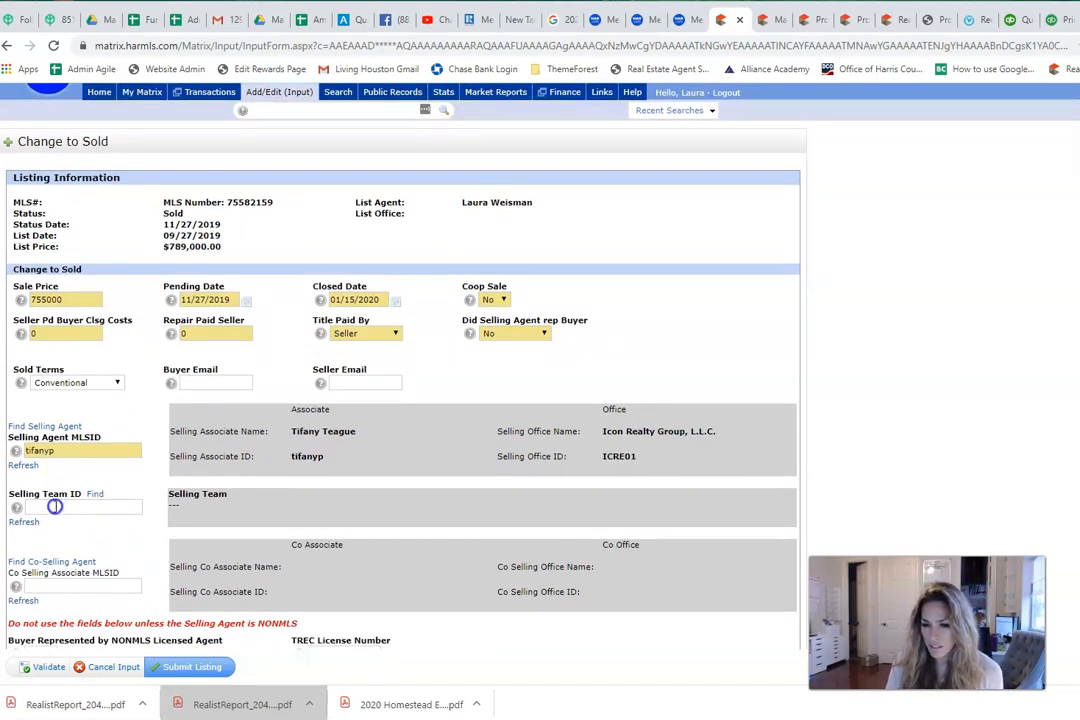
pyautogui.scroll(-1, 100, 550)
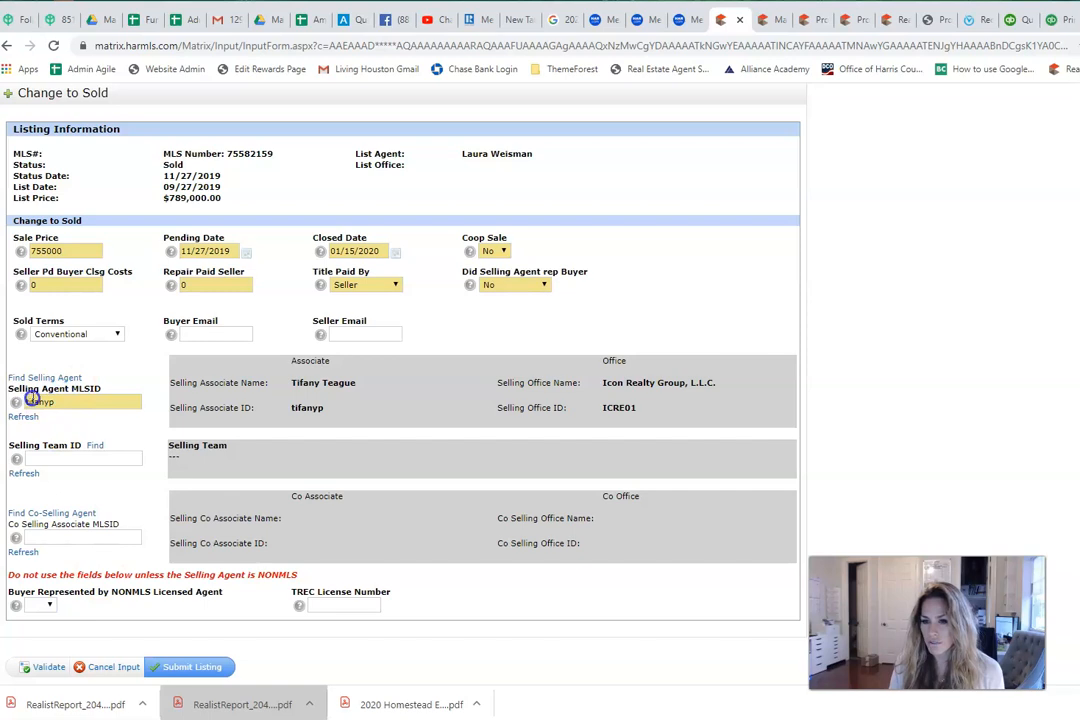
pyautogui.doubleClick(51, 403)
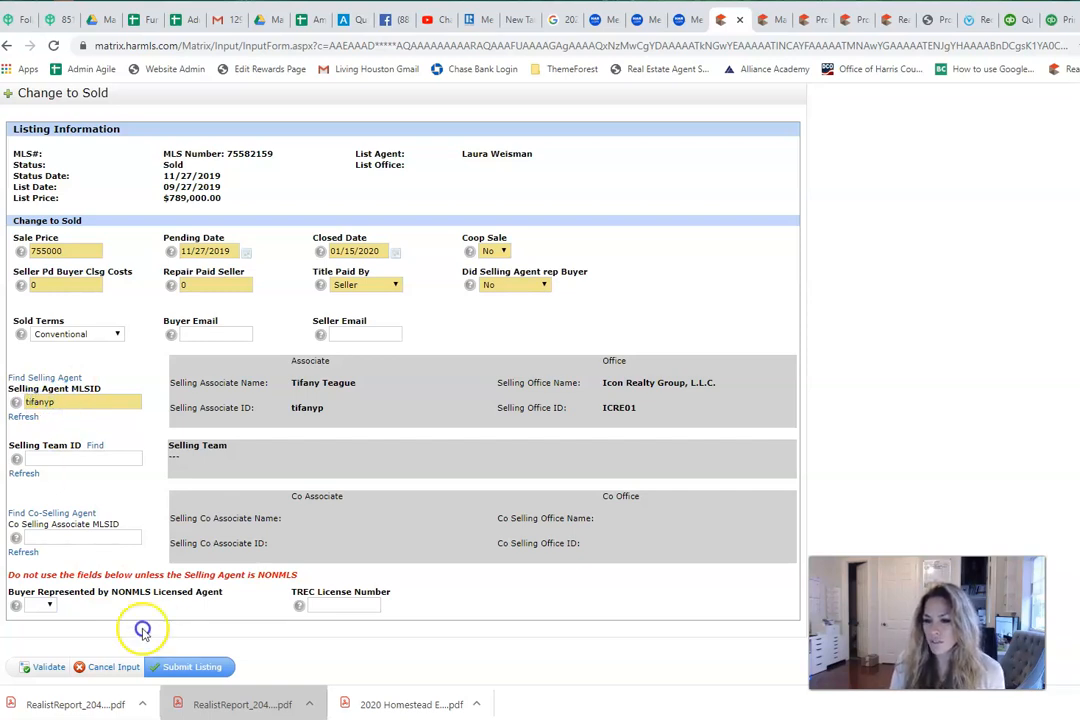
pyautogui.click(49, 606)
pyautogui.click(50, 608)
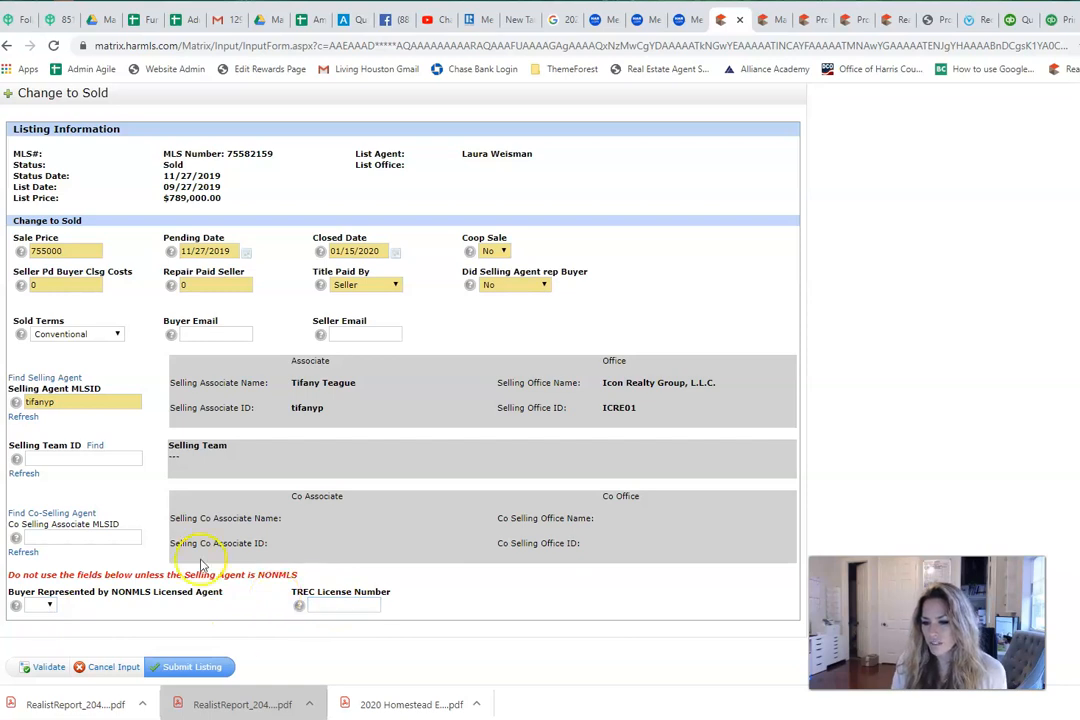
# Step: Validate the sold form, then blank out the Coop Sale answer and validate again
pyautogui.click(52, 667)
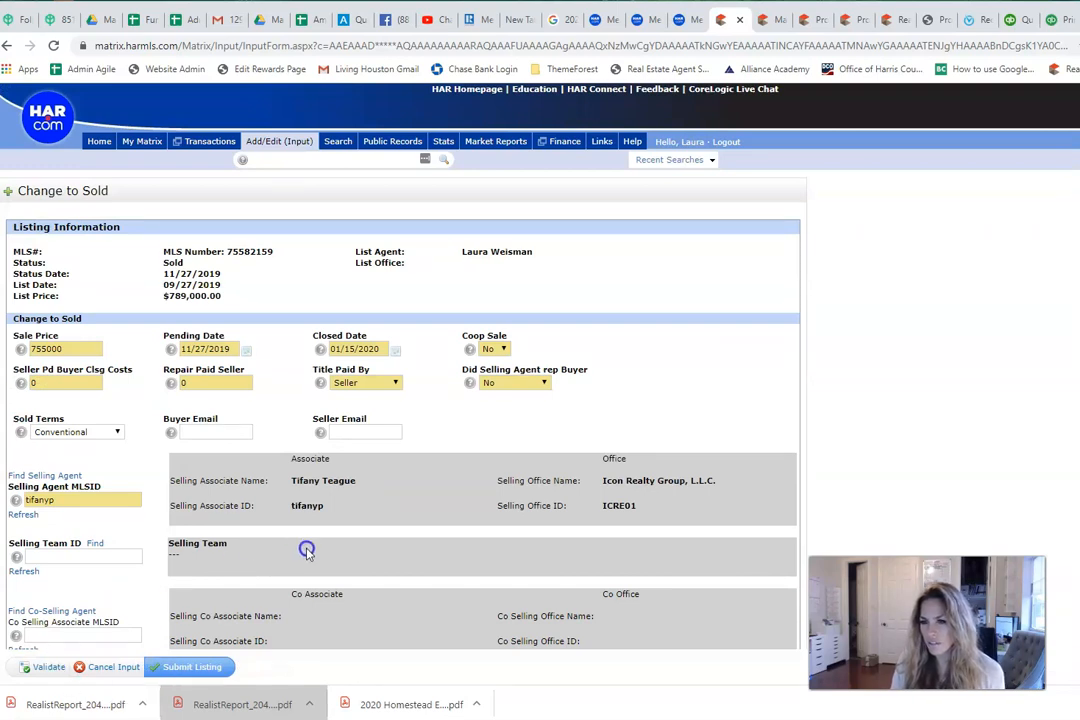
pyautogui.scroll(-1, 380, 560)
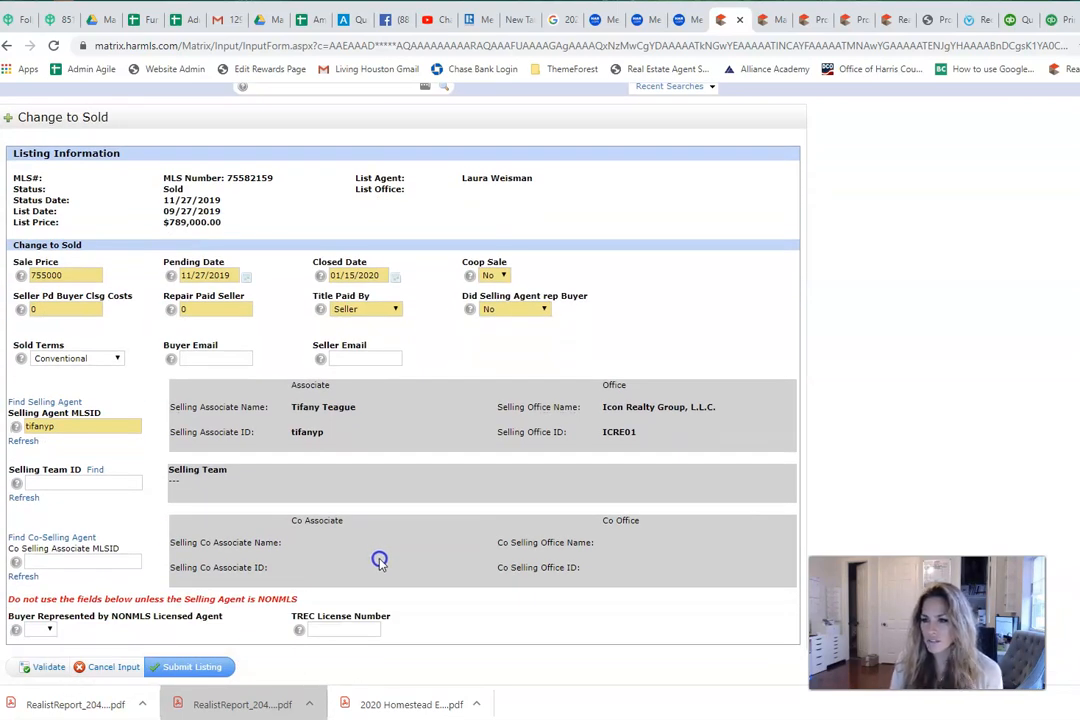
pyautogui.scroll(1, 380, 560)
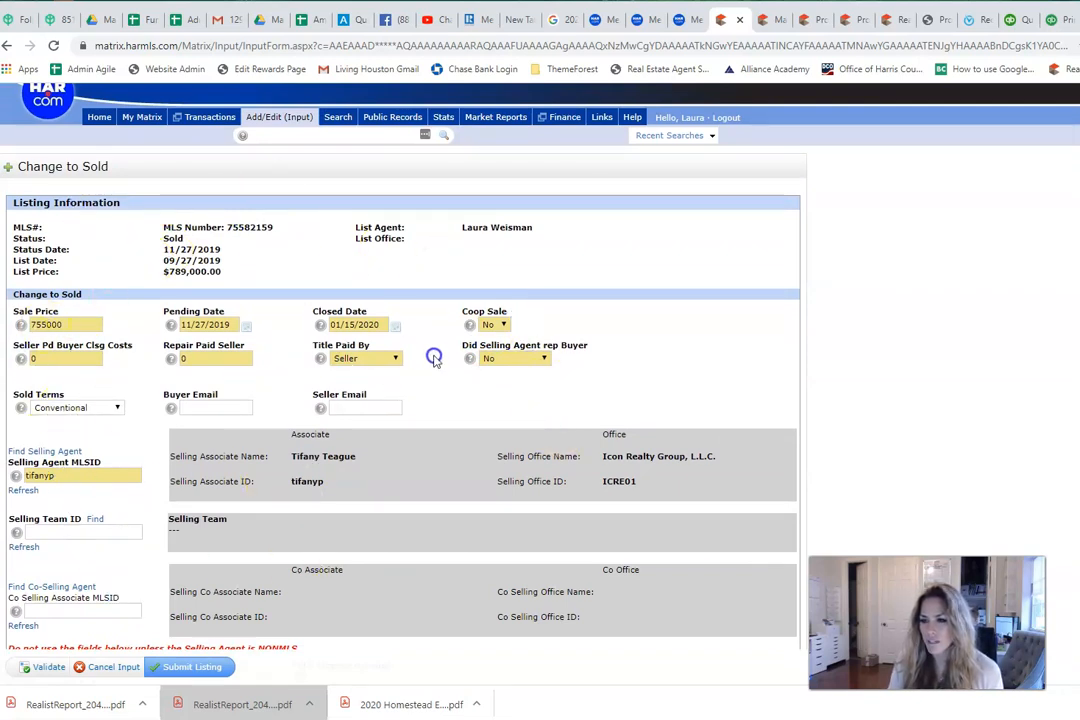
pyautogui.click(500, 325)
pyautogui.click(500, 338)
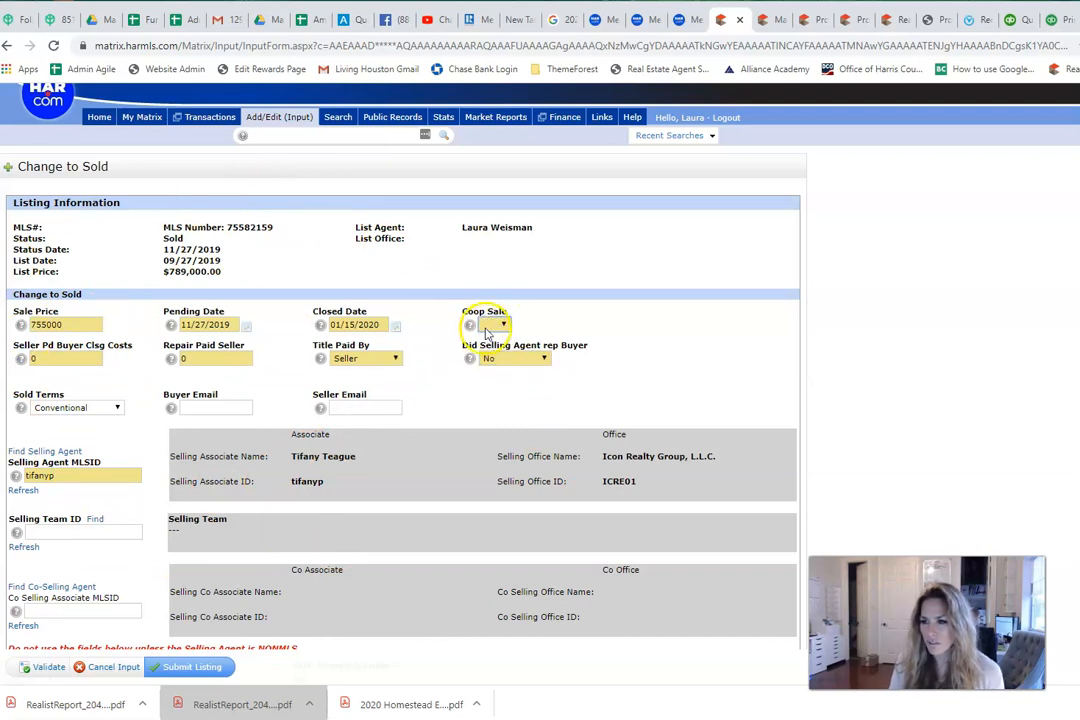
pyautogui.click(40, 666)
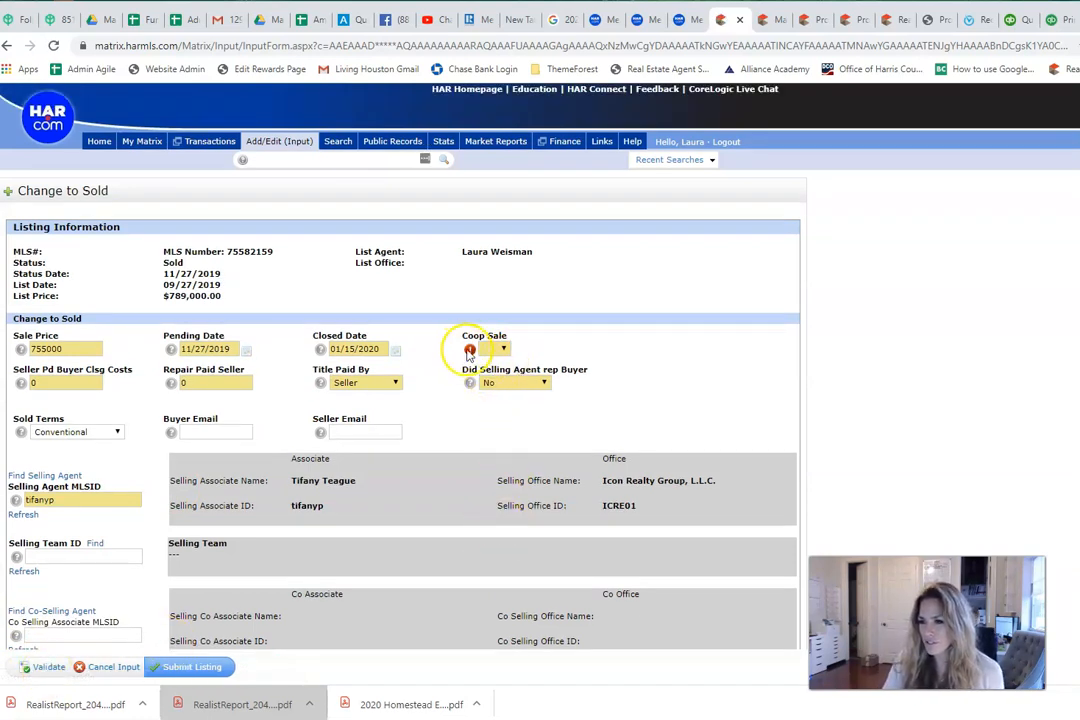
# Step: Set Coop Sale to Yes and re-run the form validation
pyautogui.moveTo(472, 355)
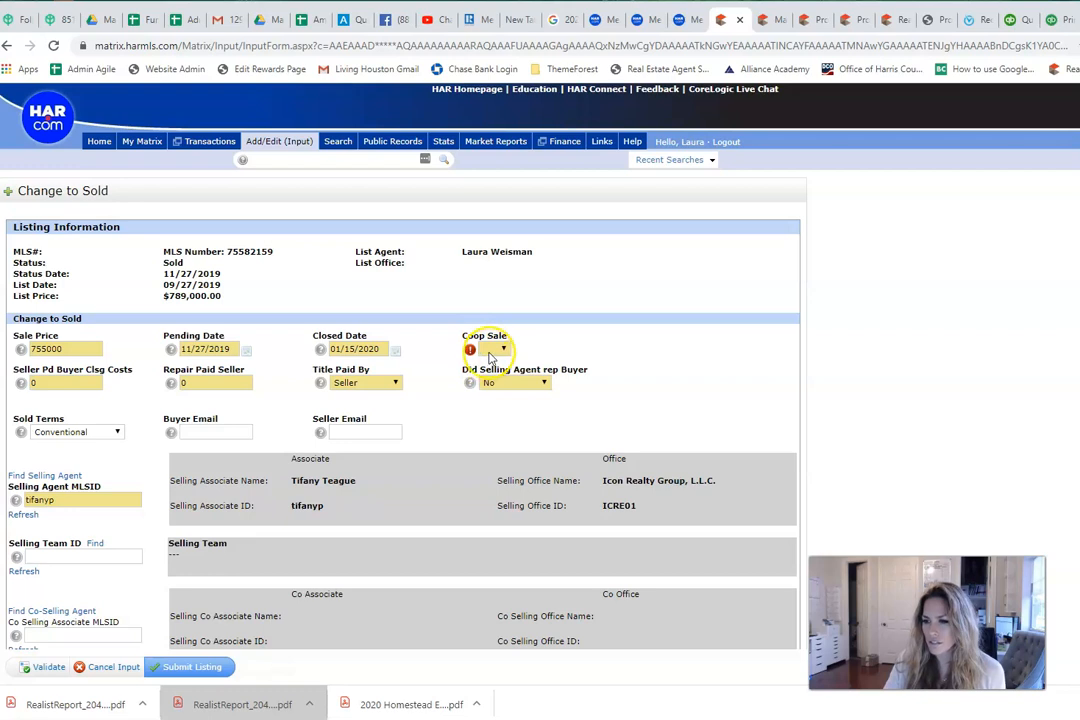
pyautogui.click(503, 350)
pyautogui.click(501, 372)
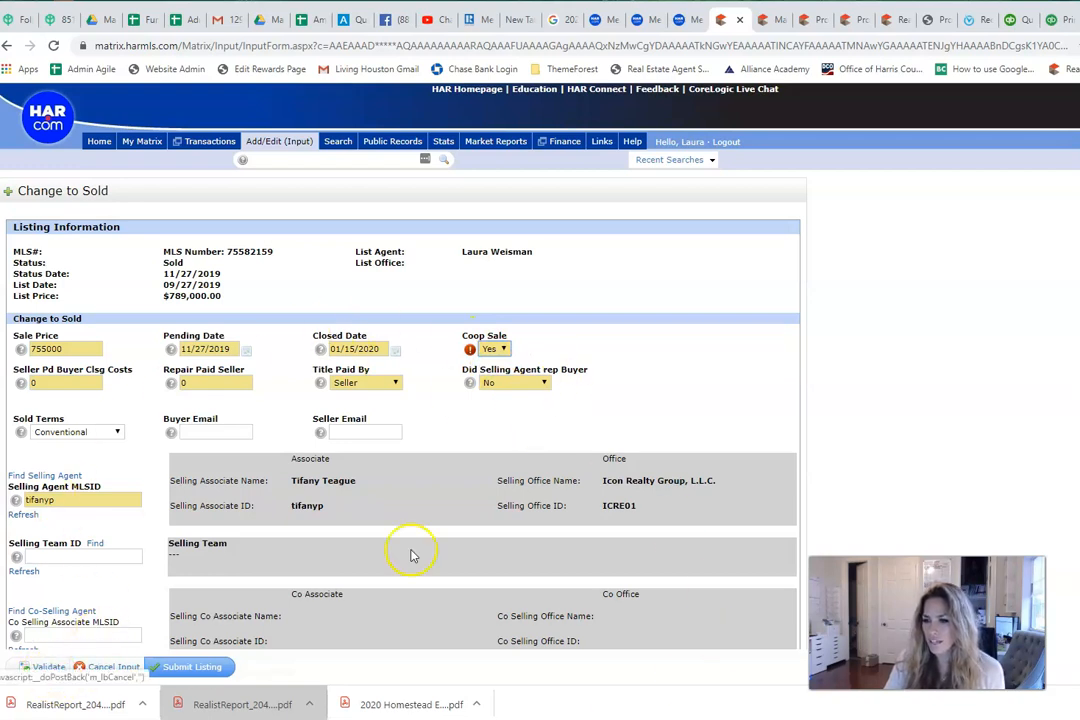
pyautogui.moveTo(471, 354)
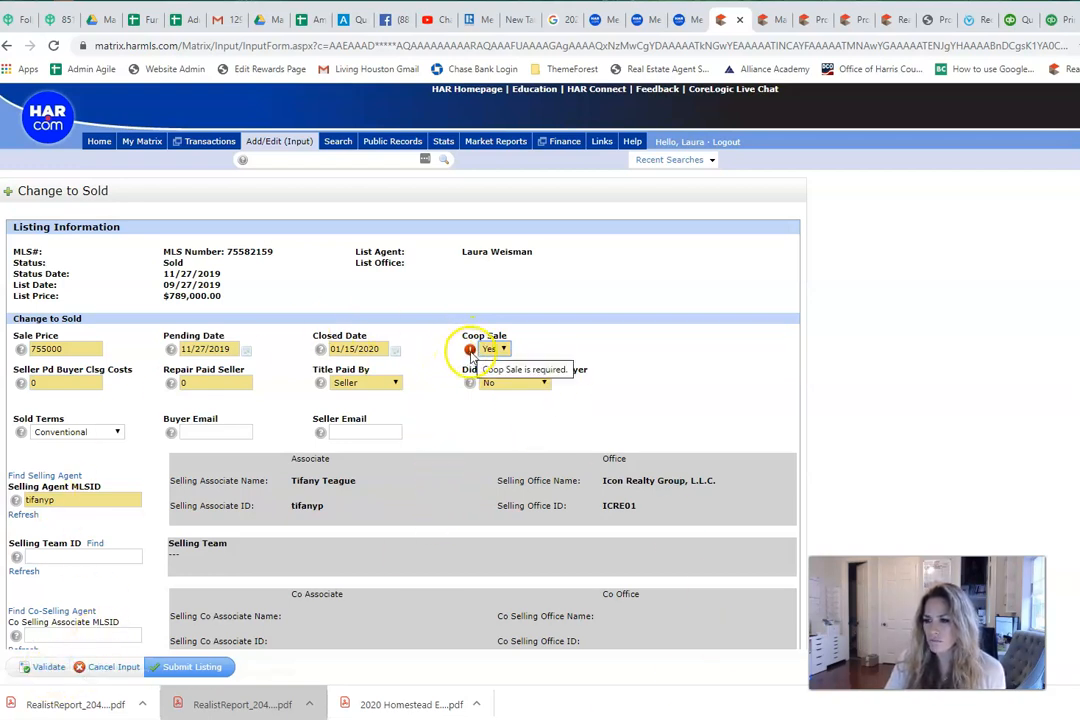
pyautogui.click(50, 667)
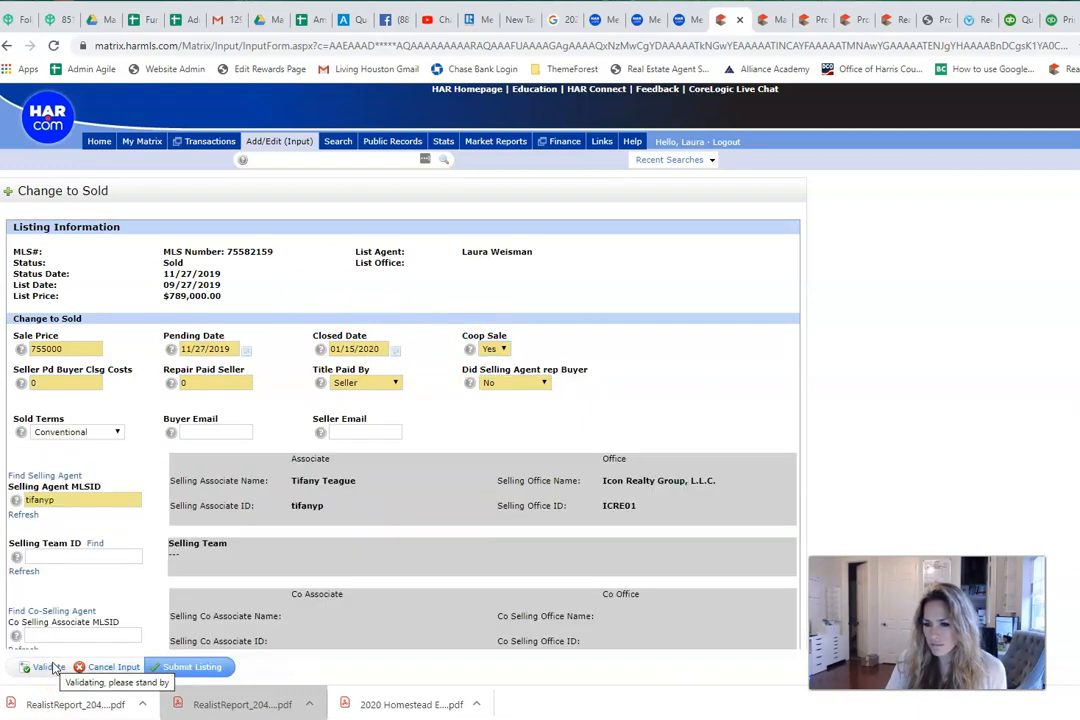
pyautogui.click(50, 668)
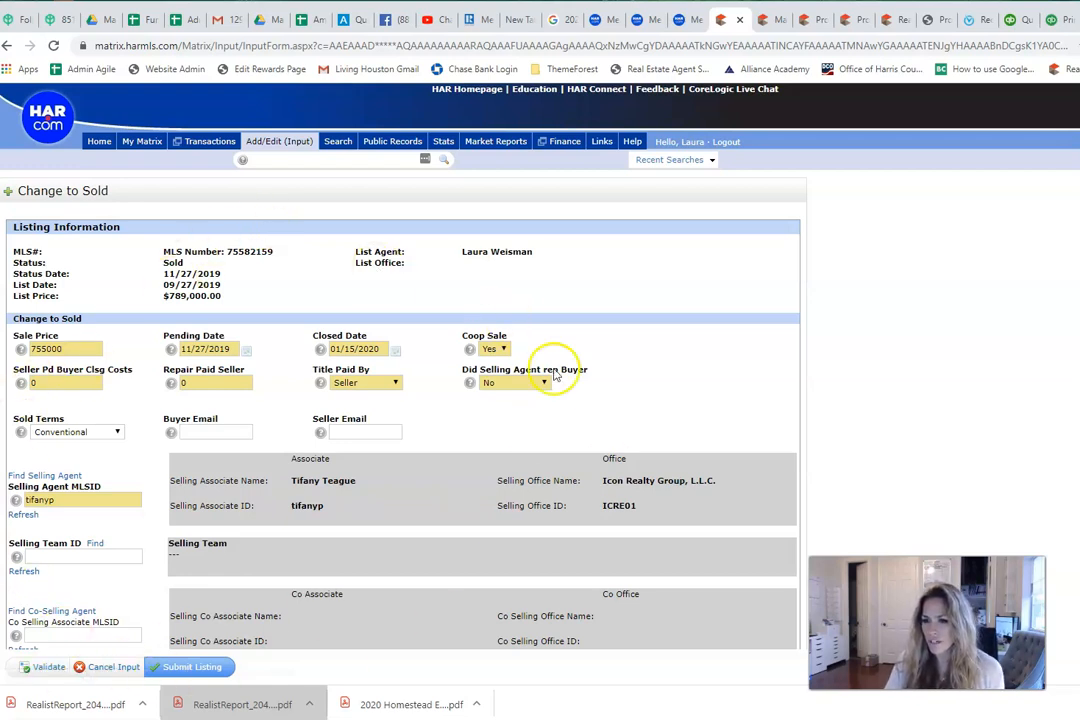
pyautogui.click(196, 674)
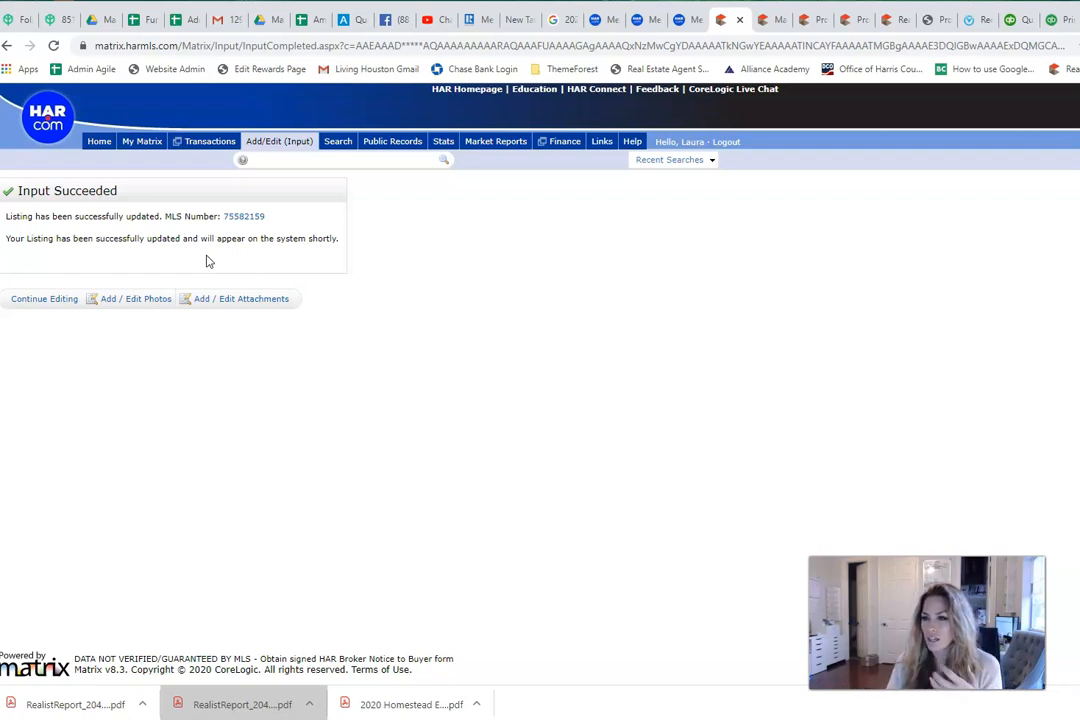
pyautogui.click(334, 161)
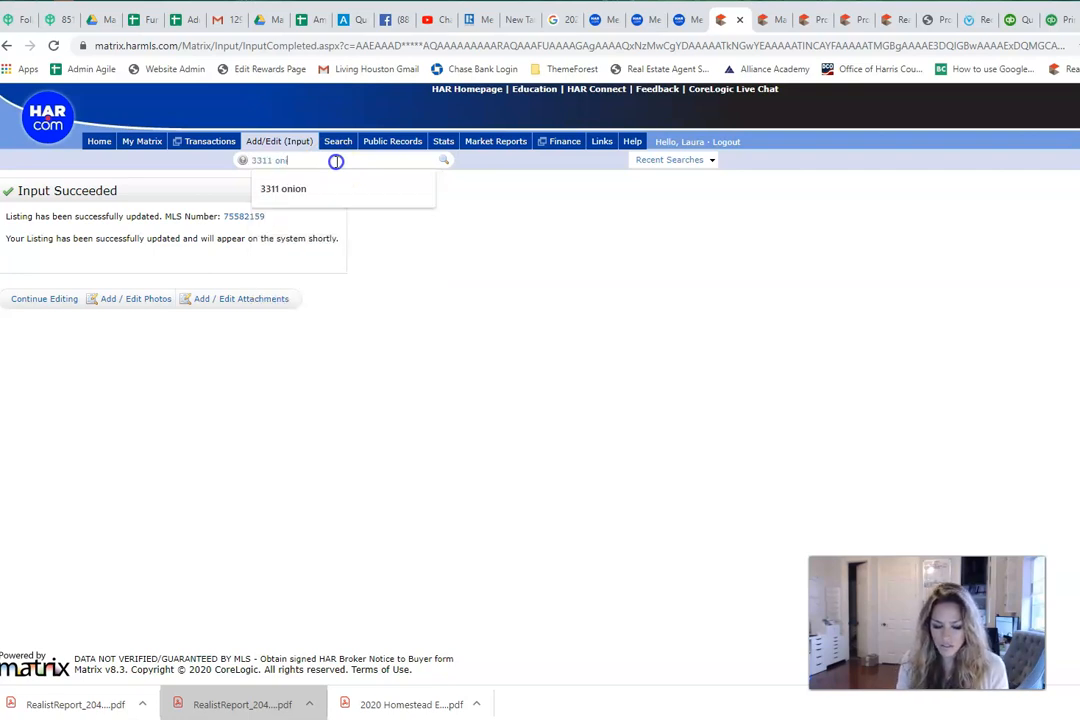
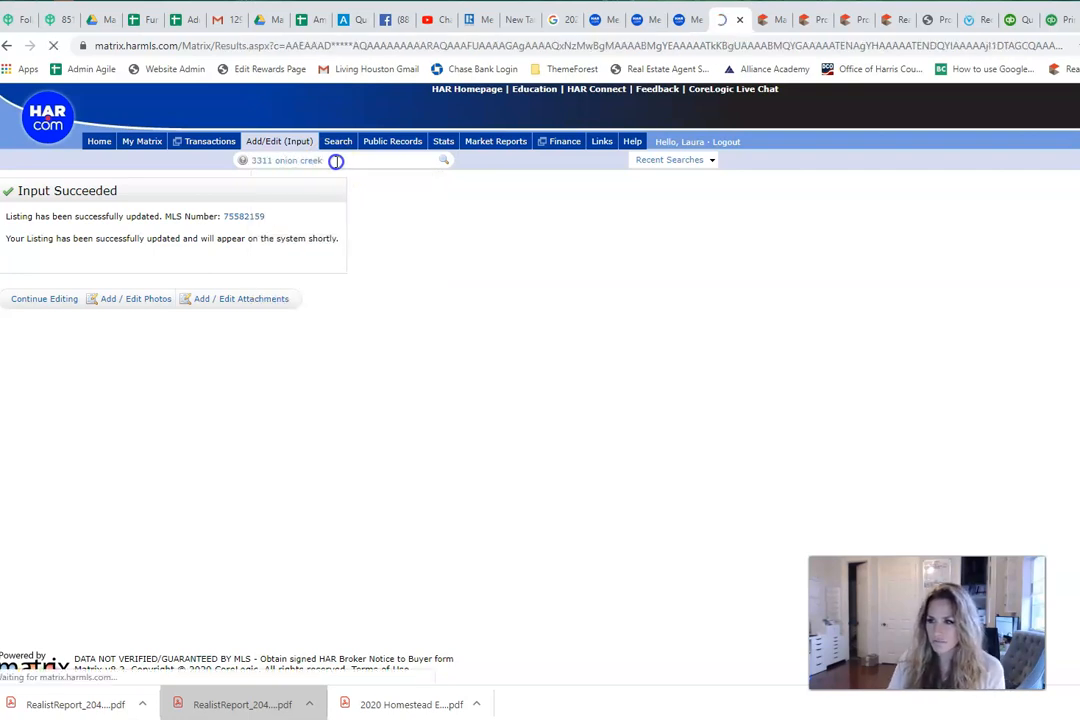